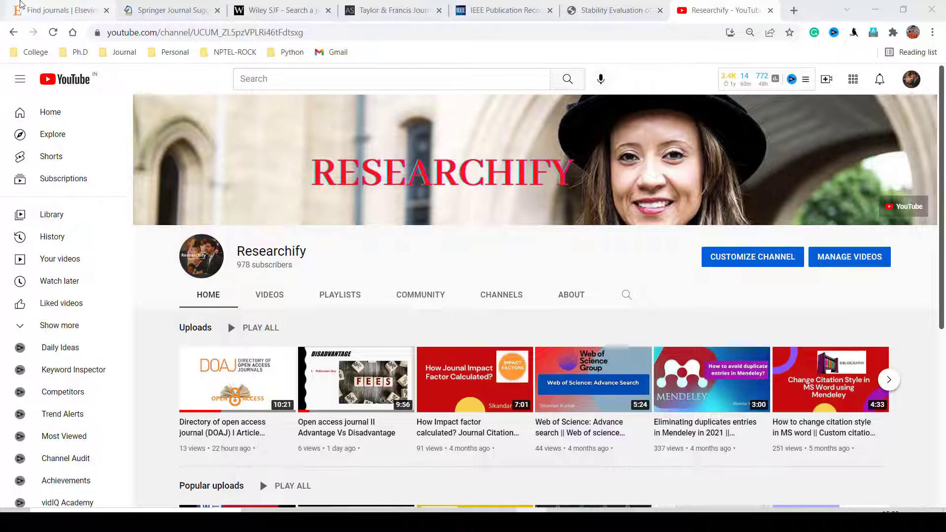
Step: Switch to JournalFinder and look over the empty title, abstract, keywords and field form
{"action": "left_click", "coordinate": [22, 5]}
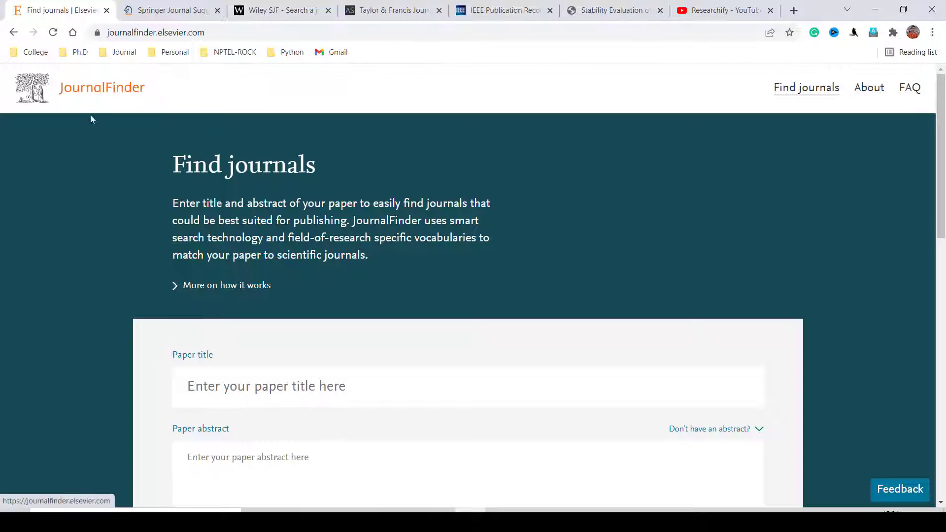
{"action": "scroll", "coordinate": [118, 190], "scroll_direction": "down", "scroll_amount": 2}
{"action": "scroll", "coordinate": [121, 189], "scroll_direction": "down", "scroll_amount": 1}
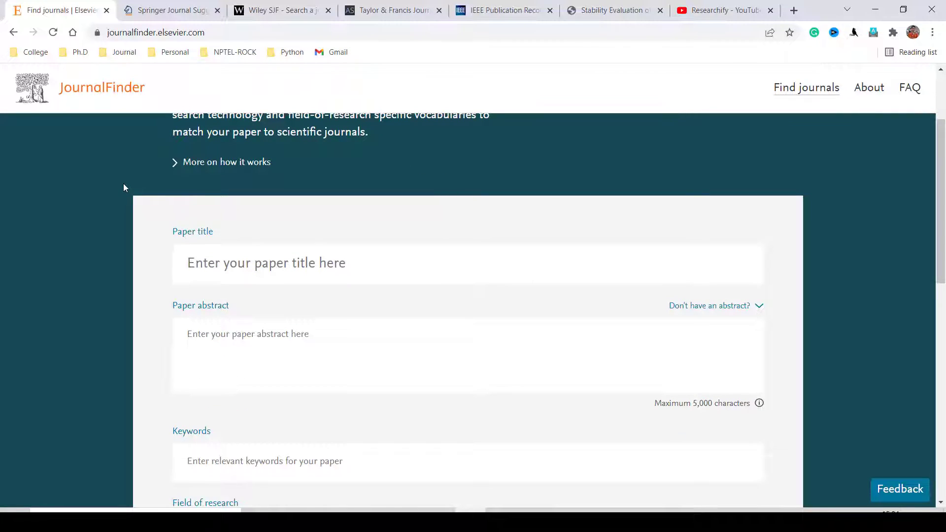
{"action": "scroll", "coordinate": [118, 198], "scroll_direction": "down", "scroll_amount": 1}
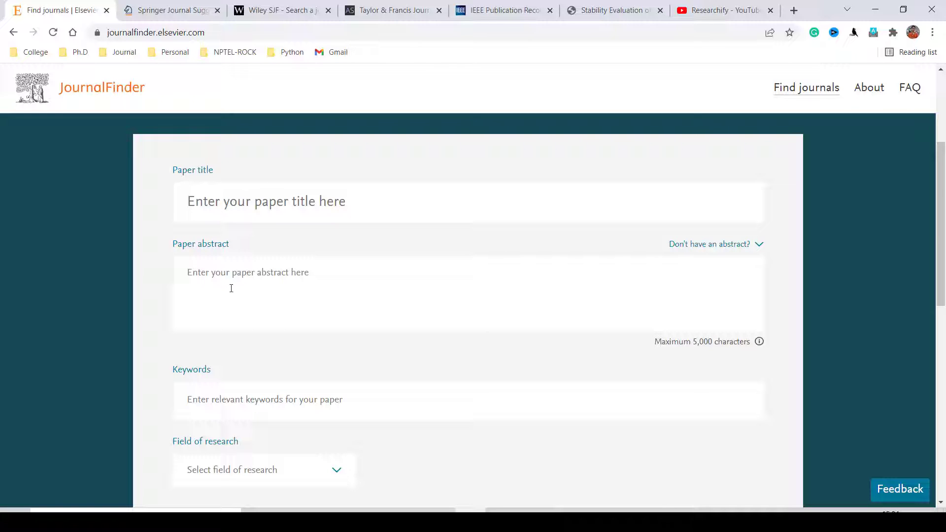
{"action": "scroll", "coordinate": [291, 359], "scroll_direction": "down", "scroll_amount": 3}
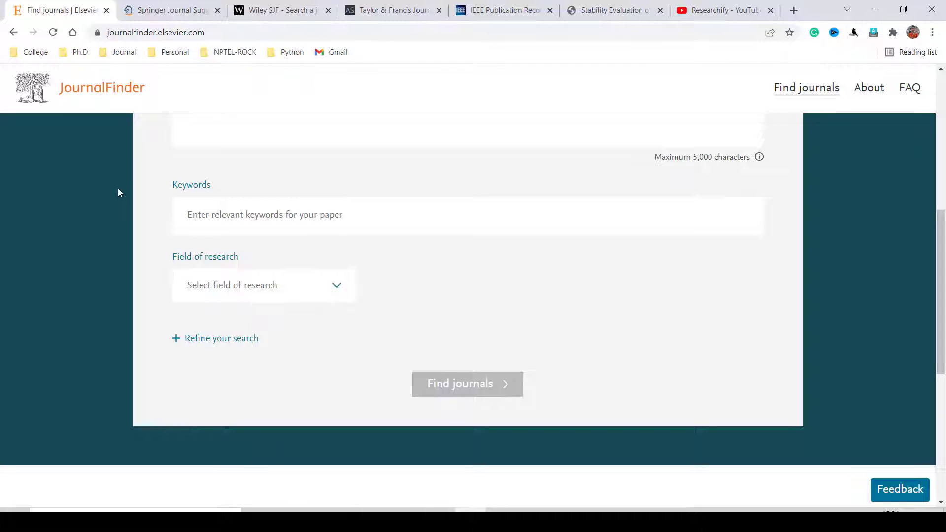
{"action": "scroll", "coordinate": [142, 213], "scroll_direction": "up", "scroll_amount": 9}
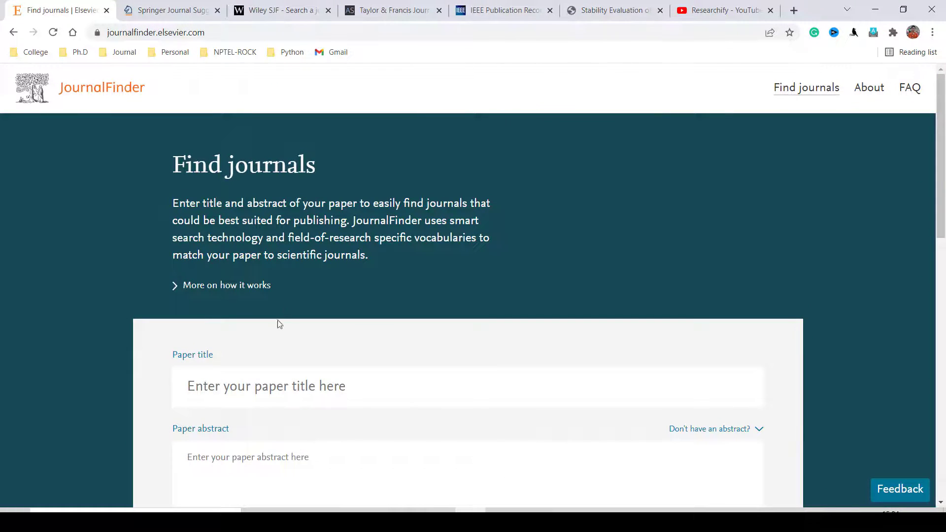
Step: Paste the paper's title and abstract into the JournalFinder form
{"action": "scroll", "coordinate": [232, 363], "scroll_direction": "down", "scroll_amount": 1}
{"action": "scroll", "coordinate": [231, 364], "scroll_direction": "down", "scroll_amount": 1}
{"action": "left_click", "coordinate": [215, 321]}
{"action": "type", "text": "Stability Evaluation of Multi-pillar and Roof System Based on Instability Theory"}
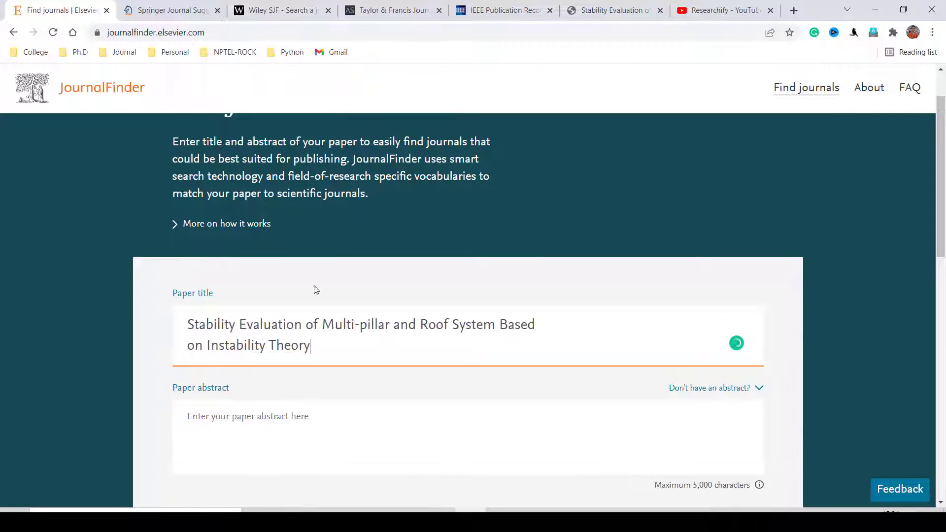
{"action": "left_click", "coordinate": [260, 441]}
{"action": "key", "text": "ctrl+v"}
Step: Add the keyword Pillar Stability and run the search, returning 49 journals
{"action": "scroll", "coordinate": [323, 343], "scroll_direction": "down", "scroll_amount": 5}
{"action": "left_click", "coordinate": [226, 277]}
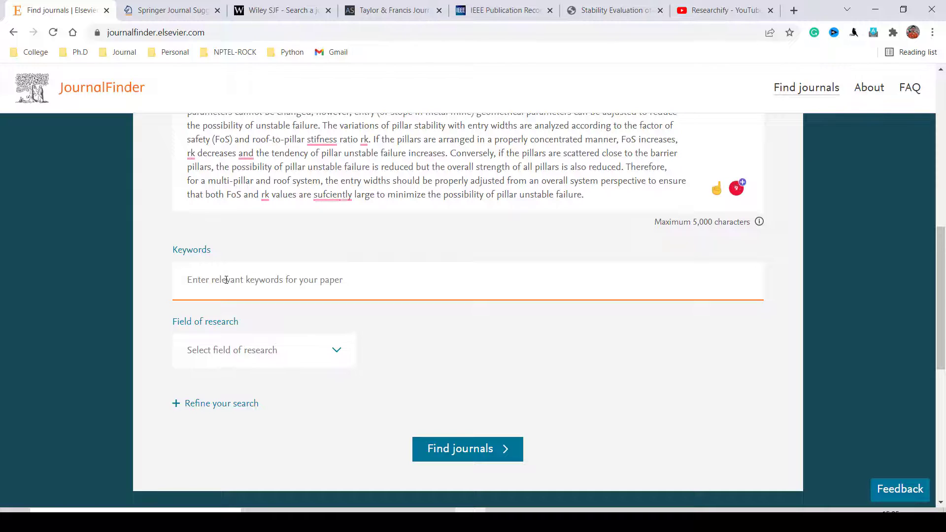
{"action": "type", "text": "pillar s"}
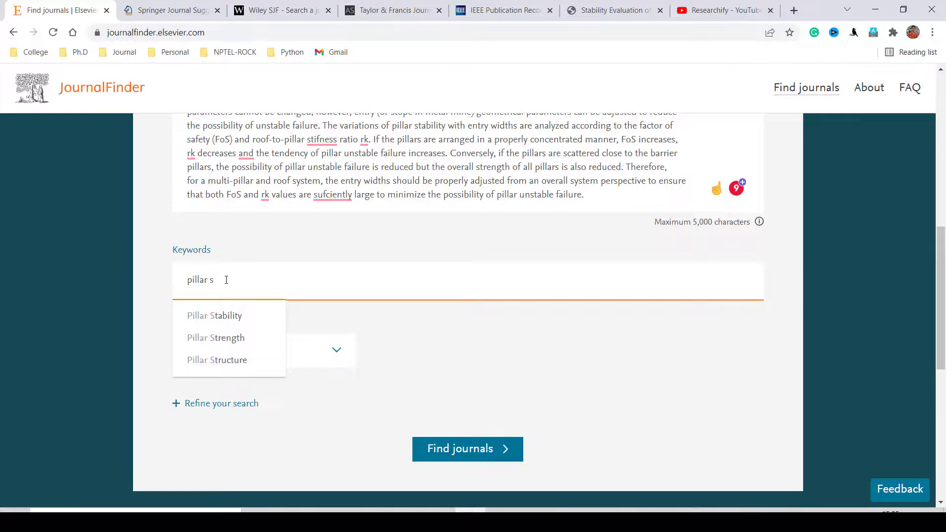
{"action": "left_click", "coordinate": [213, 315]}
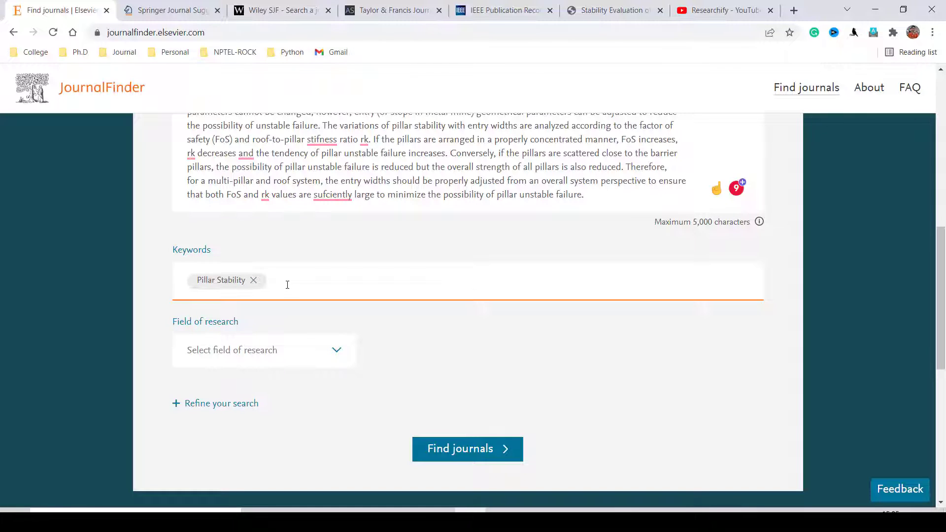
{"action": "left_click", "coordinate": [454, 458]}
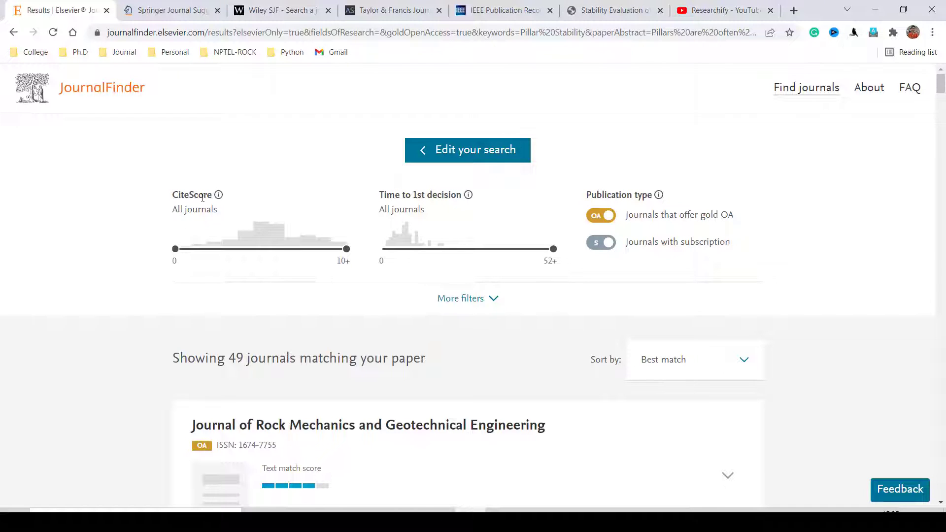
Step: Limit time to first decision to about 13 weeks, leaving 45 journals
{"action": "mouse_move", "coordinate": [347, 248]}
{"action": "left_mouse_down"}
{"action": "mouse_move", "coordinate": [258, 249]}
{"action": "mouse_move", "coordinate": [349, 253]}
{"action": "left_mouse_up"}
{"action": "left_click_drag", "start_coordinate": [556, 249], "coordinate": [424, 248]}
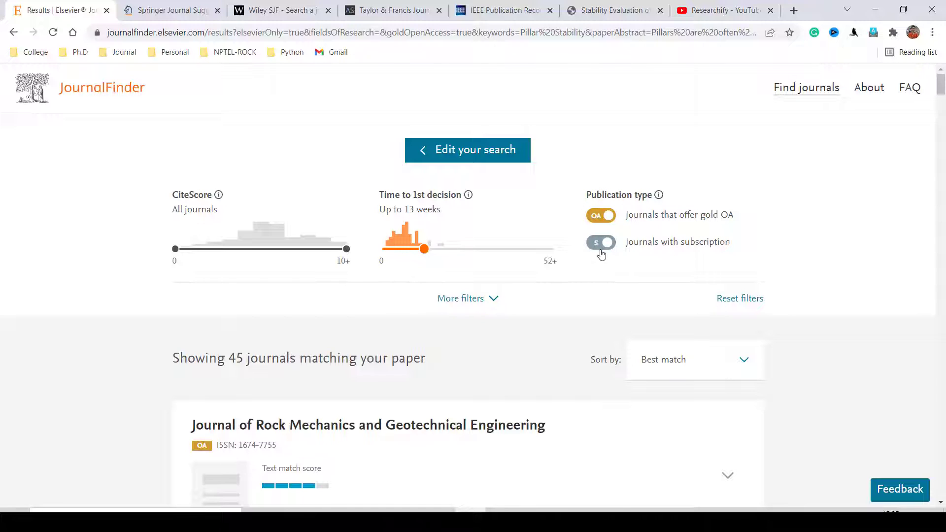
{"action": "scroll", "coordinate": [601, 254], "scroll_direction": "down", "scroll_amount": 1}
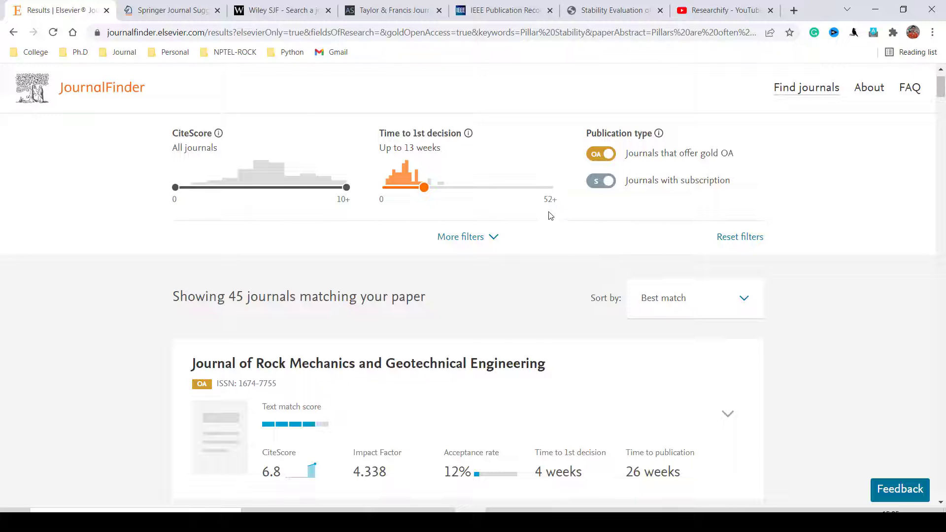
{"action": "scroll", "coordinate": [528, 228], "scroll_direction": "down", "scroll_amount": 2}
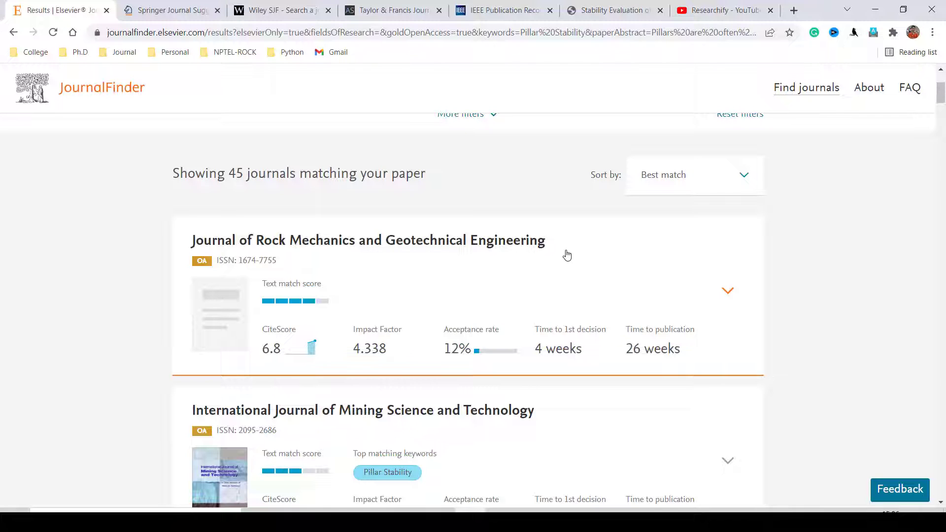
{"action": "scroll", "coordinate": [567, 255], "scroll_direction": "down", "scroll_amount": 1}
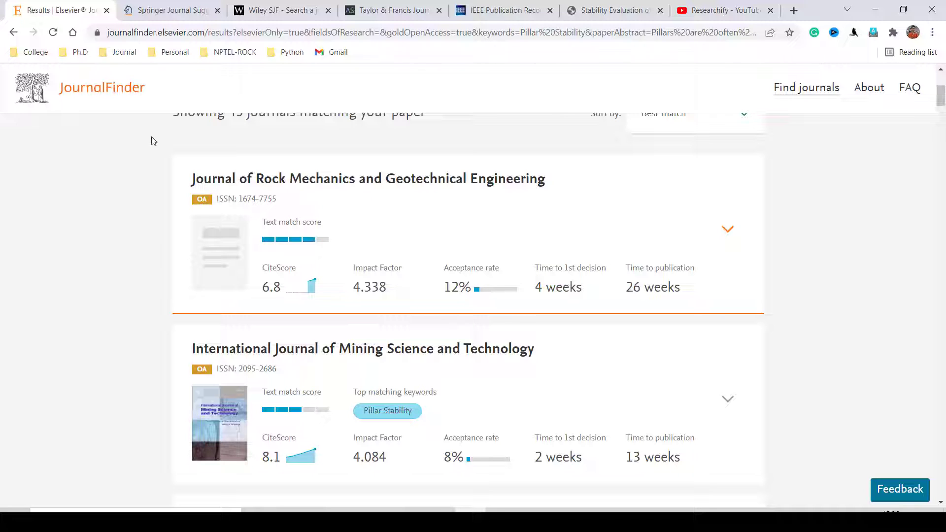
{"action": "scroll", "coordinate": [423, 224], "scroll_direction": "down", "scroll_amount": 2}
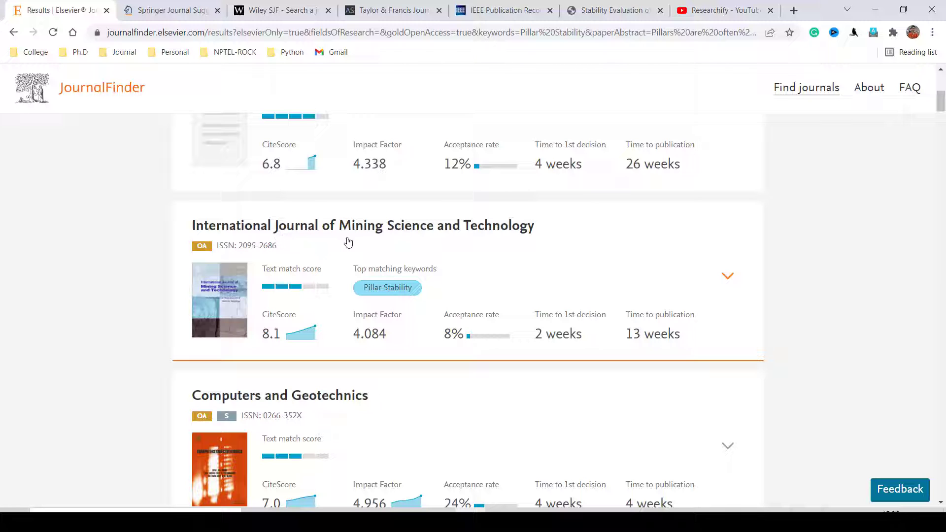
{"action": "scroll", "coordinate": [349, 243], "scroll_direction": "down", "scroll_amount": 2}
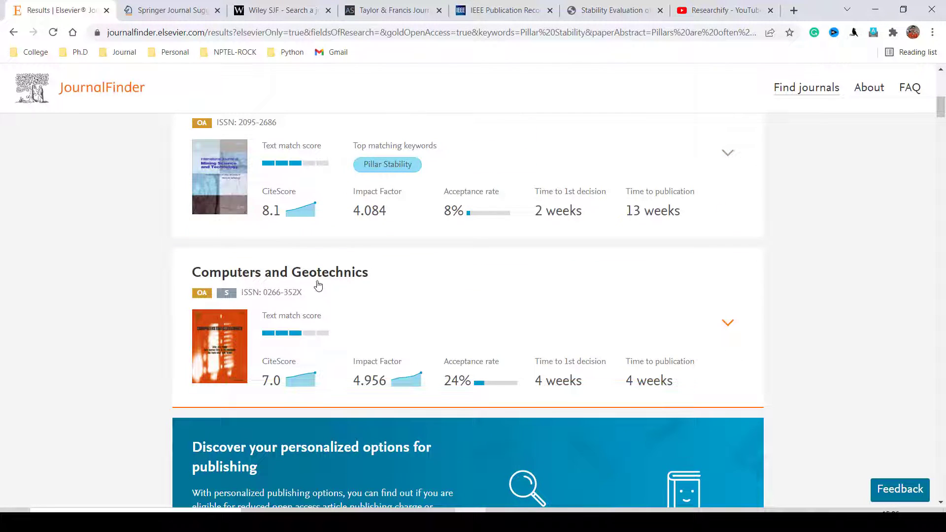
{"action": "scroll", "coordinate": [399, 288], "scroll_direction": "down", "scroll_amount": 5}
{"action": "scroll", "coordinate": [400, 288], "scroll_direction": "down", "scroll_amount": 2}
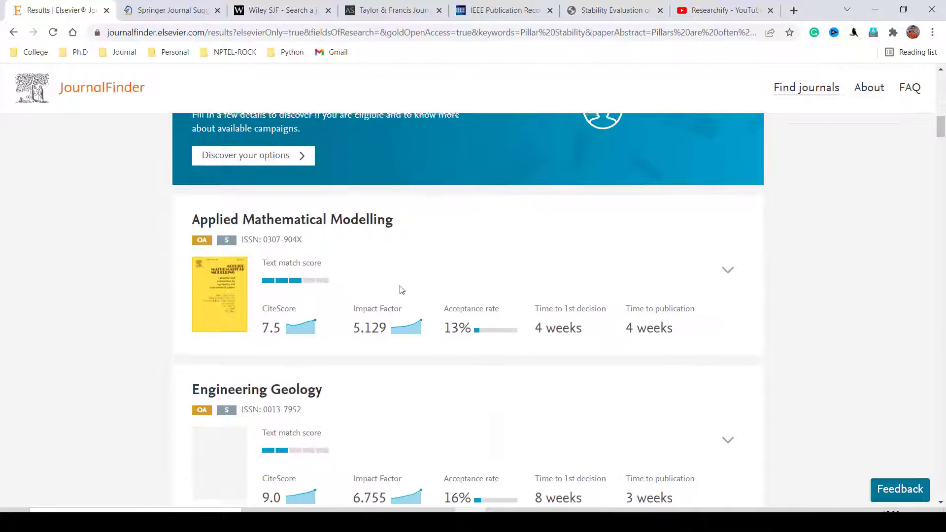
{"action": "scroll", "coordinate": [413, 251], "scroll_direction": "down", "scroll_amount": 2}
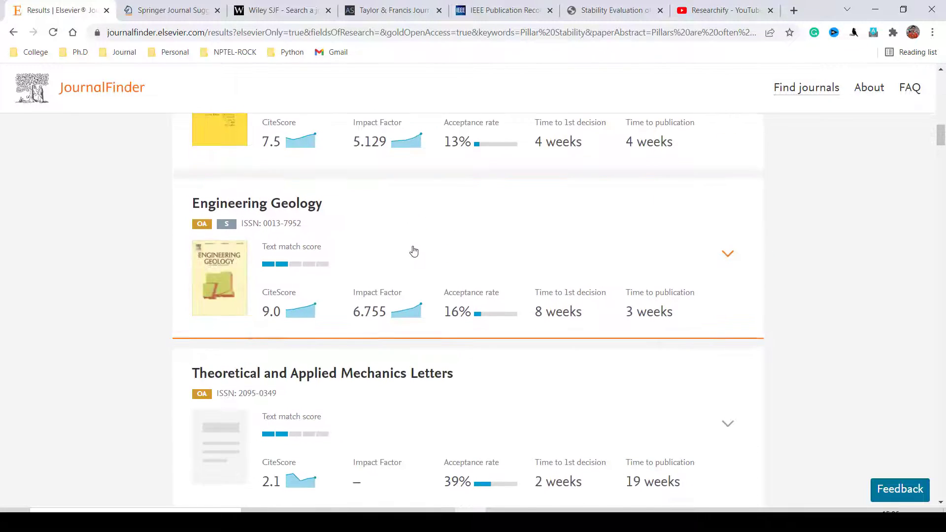
{"action": "scroll", "coordinate": [353, 245], "scroll_direction": "down", "scroll_amount": 3}
{"action": "scroll", "coordinate": [377, 283], "scroll_direction": "down", "scroll_amount": 5}
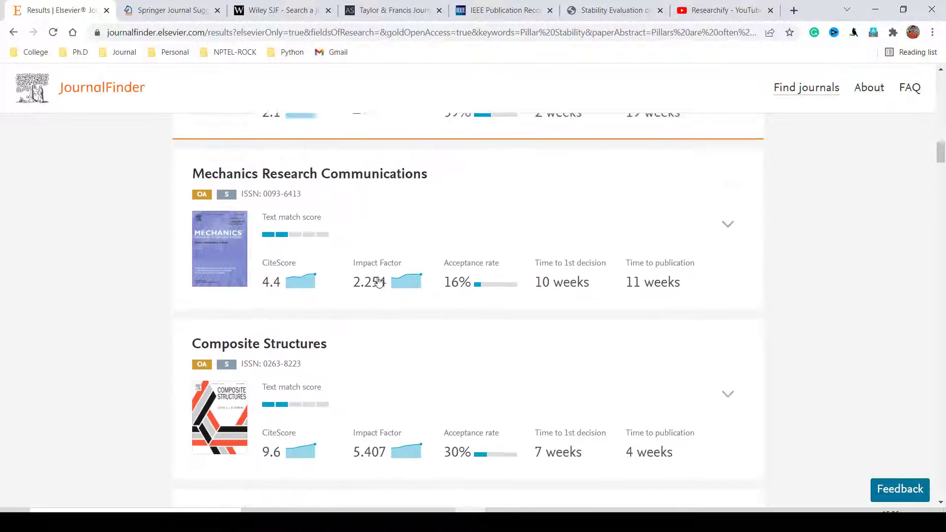
{"action": "scroll", "coordinate": [367, 293], "scroll_direction": "down", "scroll_amount": 3}
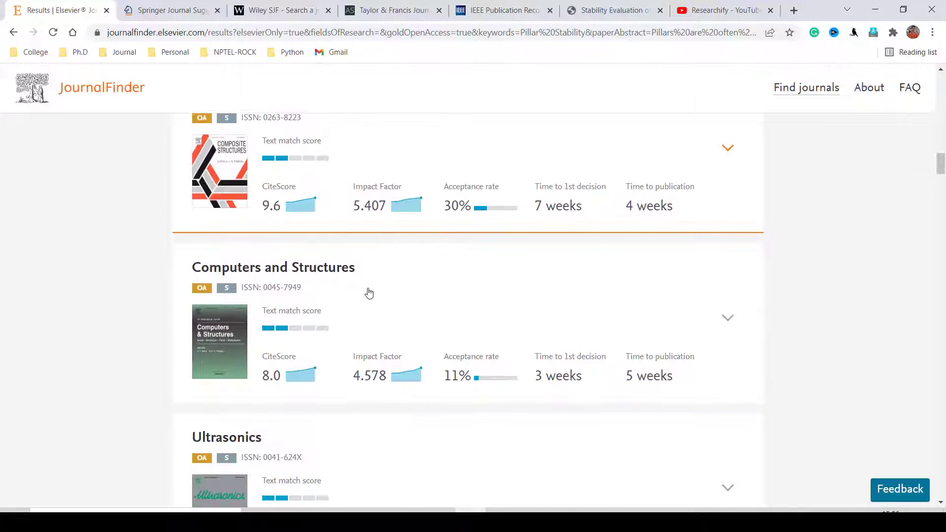
{"action": "scroll", "coordinate": [408, 285], "scroll_direction": "down", "scroll_amount": 4}
{"action": "scroll", "coordinate": [411, 285], "scroll_direction": "down", "scroll_amount": 7}
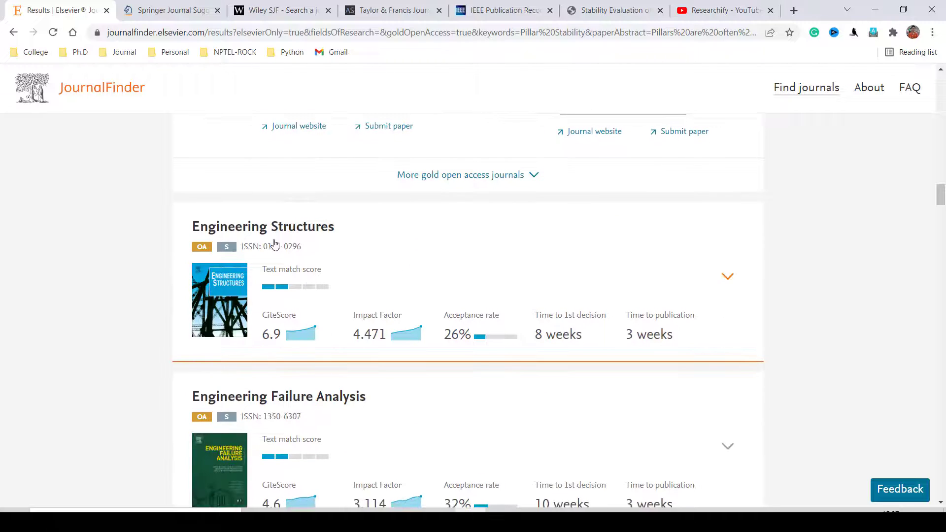
{"action": "scroll", "coordinate": [390, 244], "scroll_direction": "down", "scroll_amount": 2}
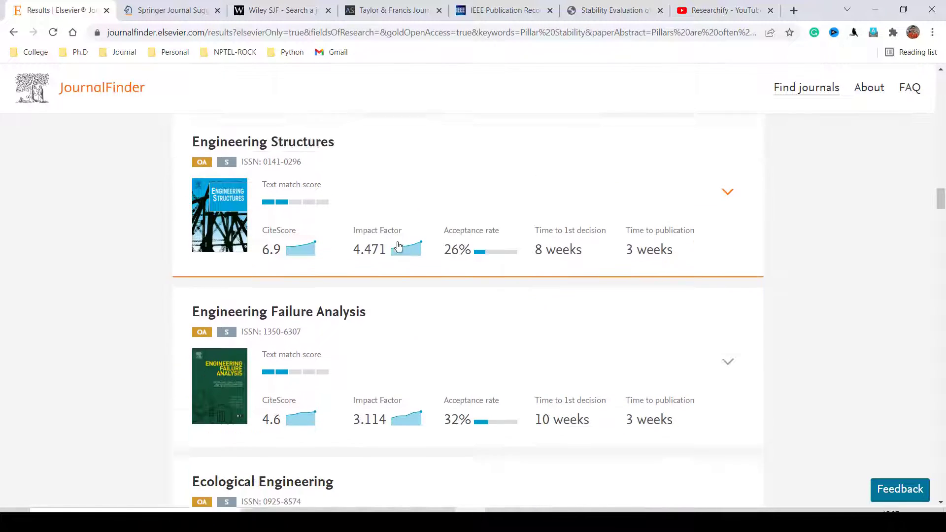
{"action": "scroll", "coordinate": [449, 286], "scroll_direction": "down", "scroll_amount": 1}
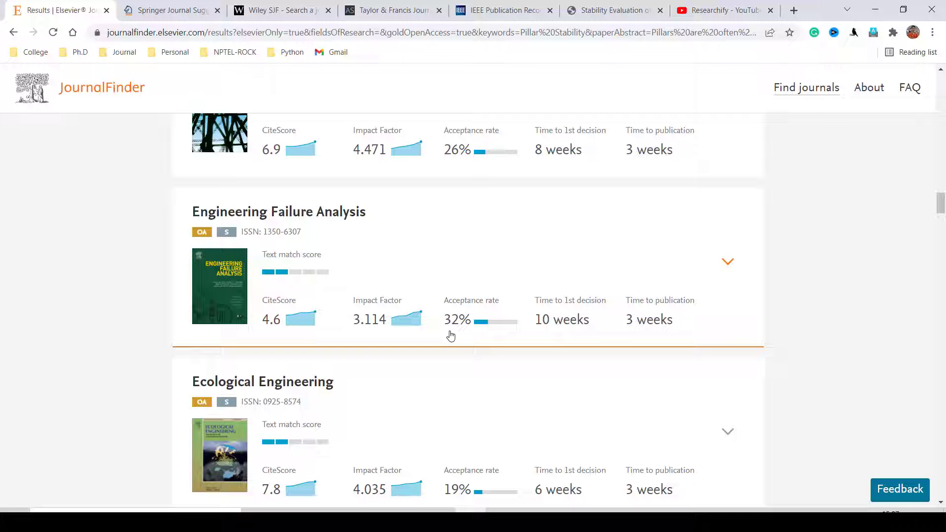
Step: Expand the Engineering Failure Analysis card and open its journal homepage (Impact Factor 3.114)
{"action": "left_click", "coordinate": [726, 262]}
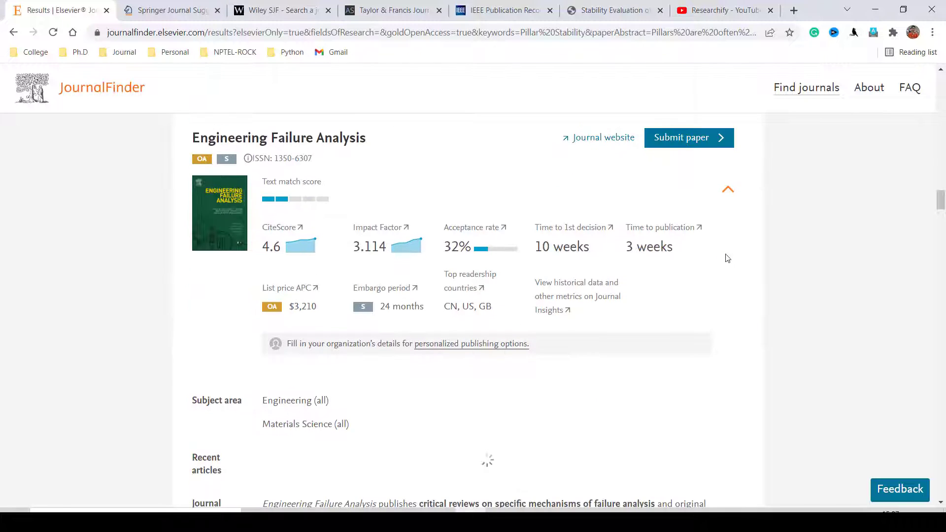
{"action": "scroll", "coordinate": [489, 325], "scroll_direction": "down", "scroll_amount": 3}
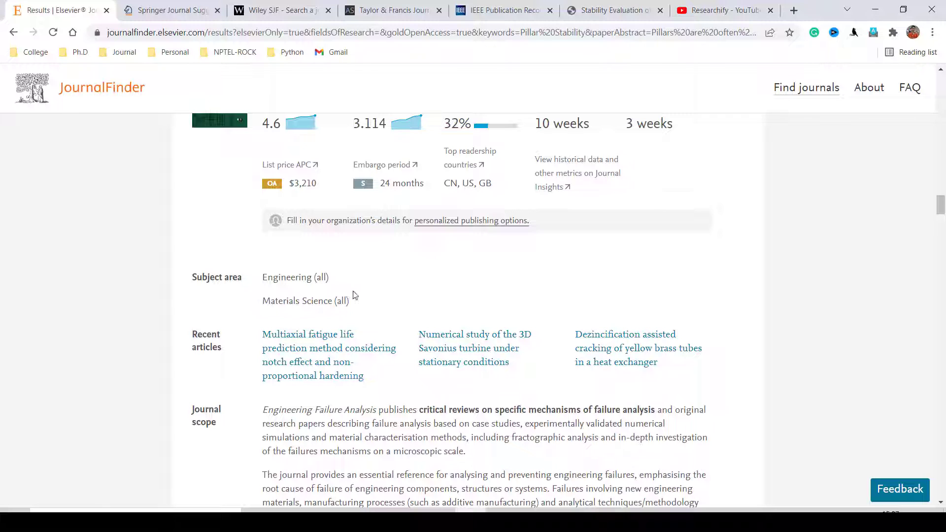
{"action": "scroll", "coordinate": [353, 295], "scroll_direction": "down", "scroll_amount": 1}
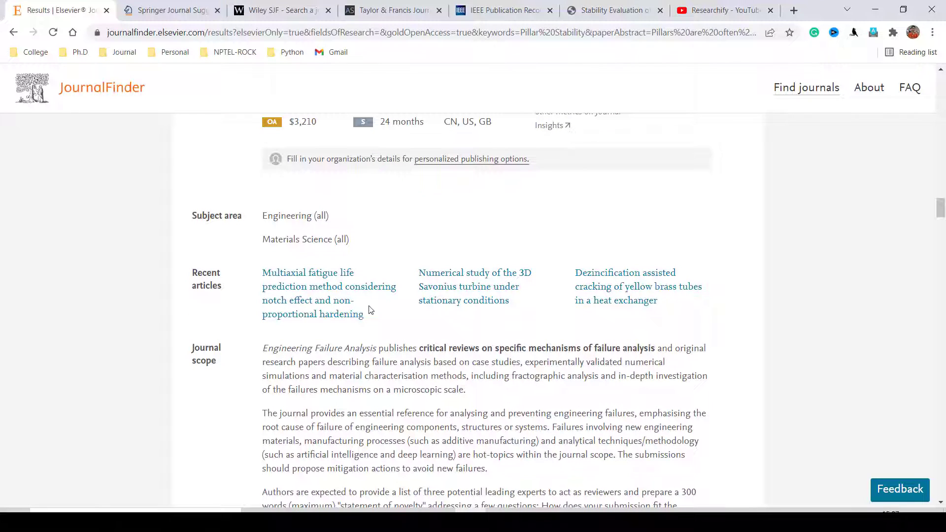
{"action": "scroll", "coordinate": [566, 311], "scroll_direction": "down", "scroll_amount": 3}
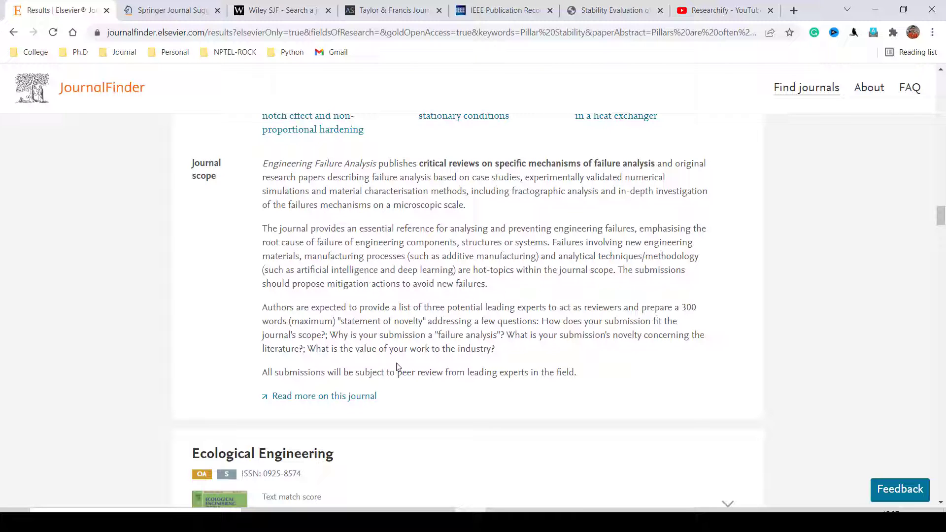
{"action": "scroll", "coordinate": [500, 302], "scroll_direction": "up", "scroll_amount": 1}
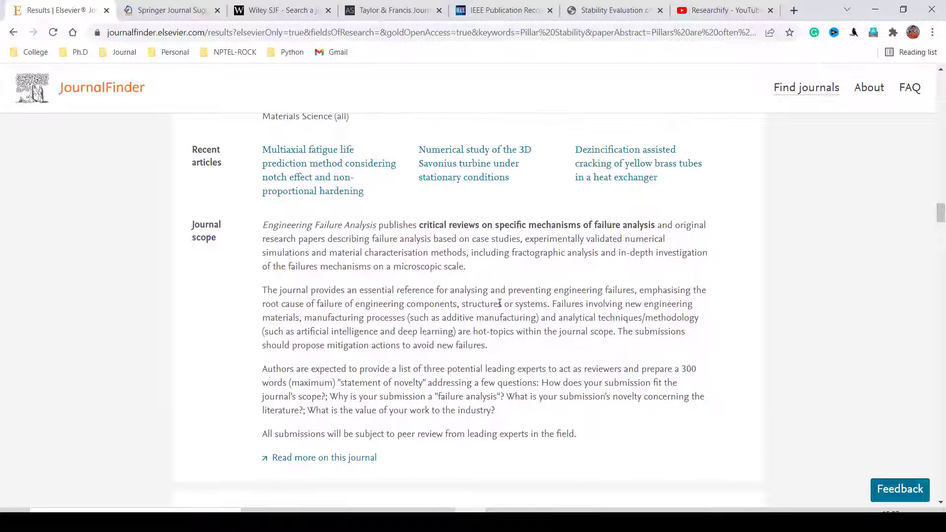
{"action": "left_click", "coordinate": [339, 461]}
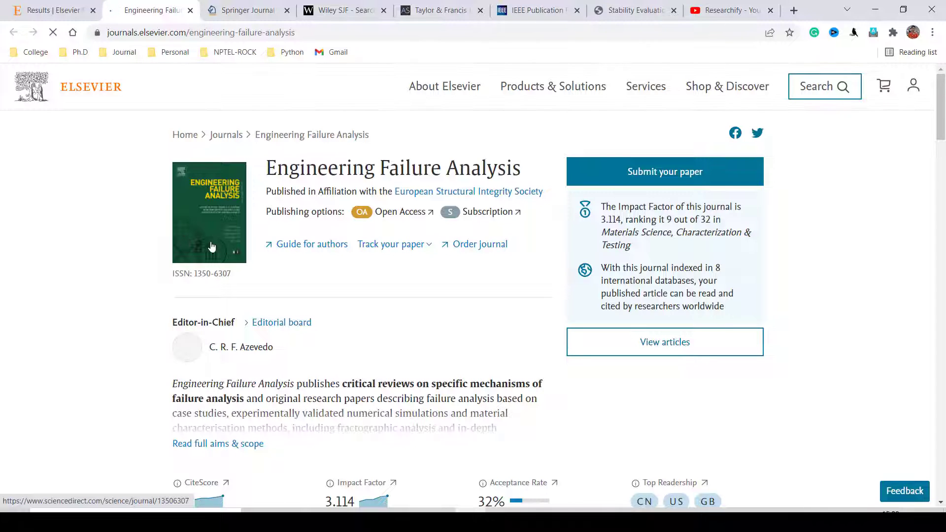
Step: Scroll through the Engineering Failure Analysis homepage, then return to the JournalFinder results
{"action": "scroll", "coordinate": [443, 303], "scroll_direction": "down", "scroll_amount": 4}
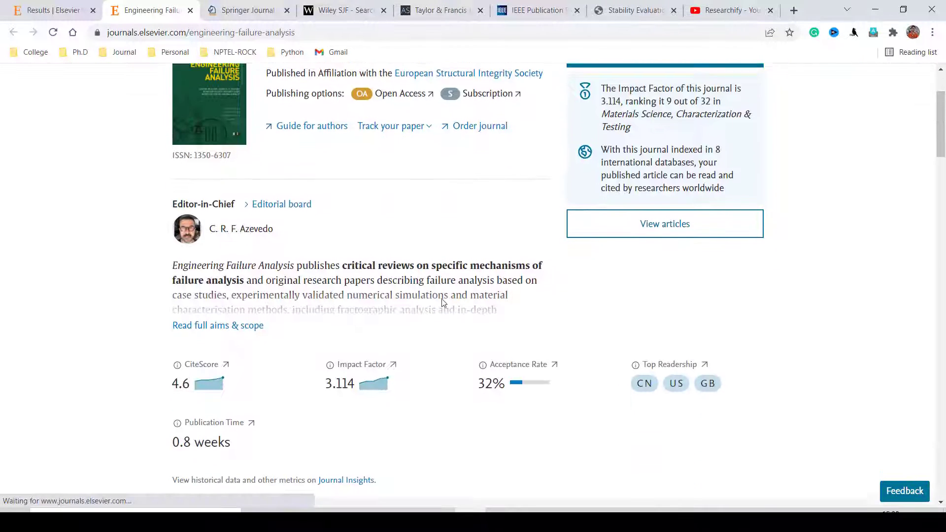
{"action": "scroll", "coordinate": [431, 345], "scroll_direction": "down", "scroll_amount": 4}
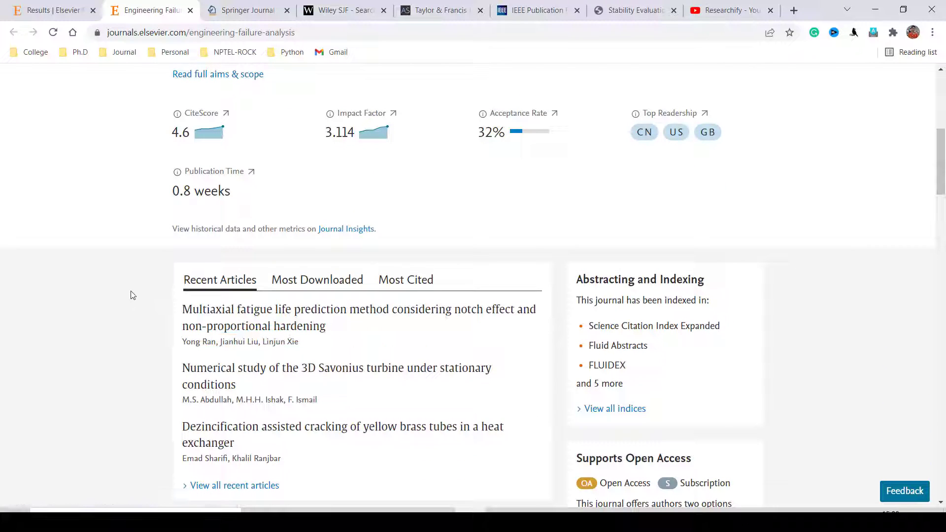
{"action": "scroll", "coordinate": [118, 305], "scroll_direction": "down", "scroll_amount": 1}
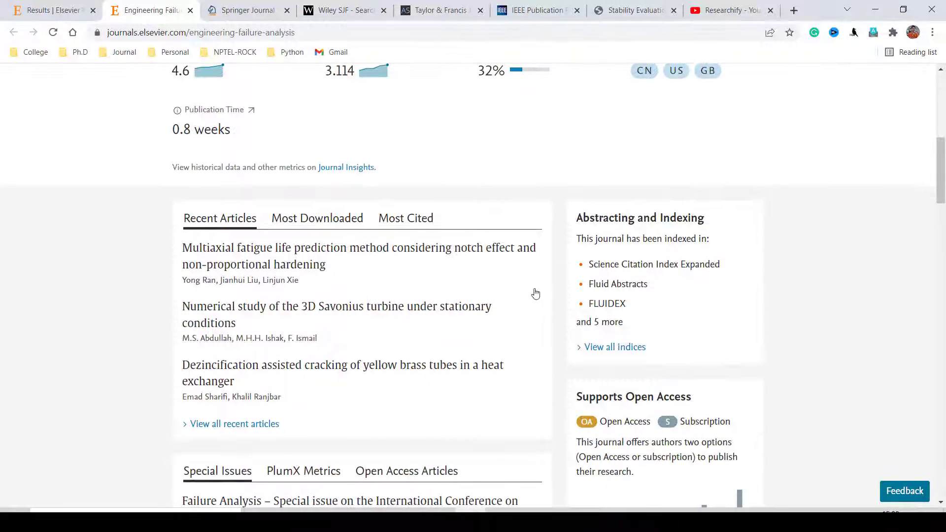
{"action": "scroll", "coordinate": [349, 276], "scroll_direction": "down", "scroll_amount": 6}
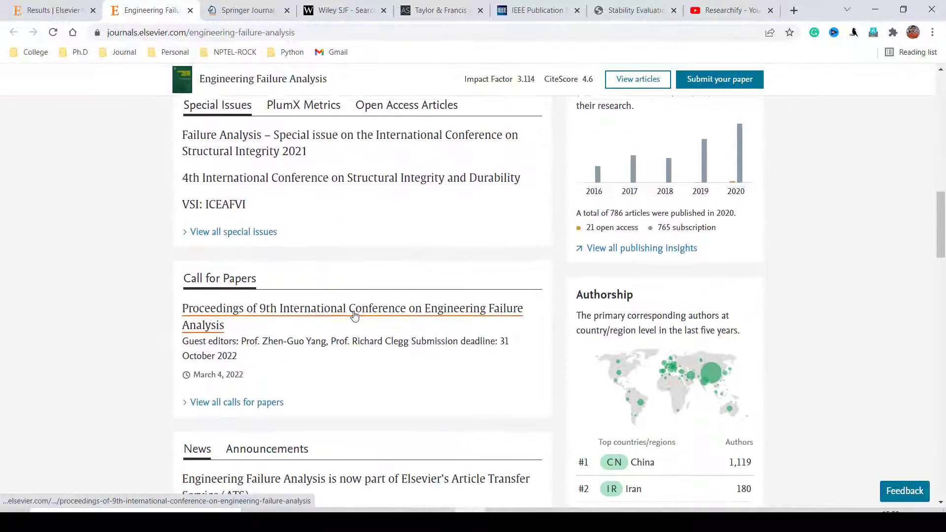
{"action": "scroll", "coordinate": [354, 313], "scroll_direction": "up", "scroll_amount": 7}
{"action": "scroll", "coordinate": [364, 313], "scroll_direction": "up", "scroll_amount": 6}
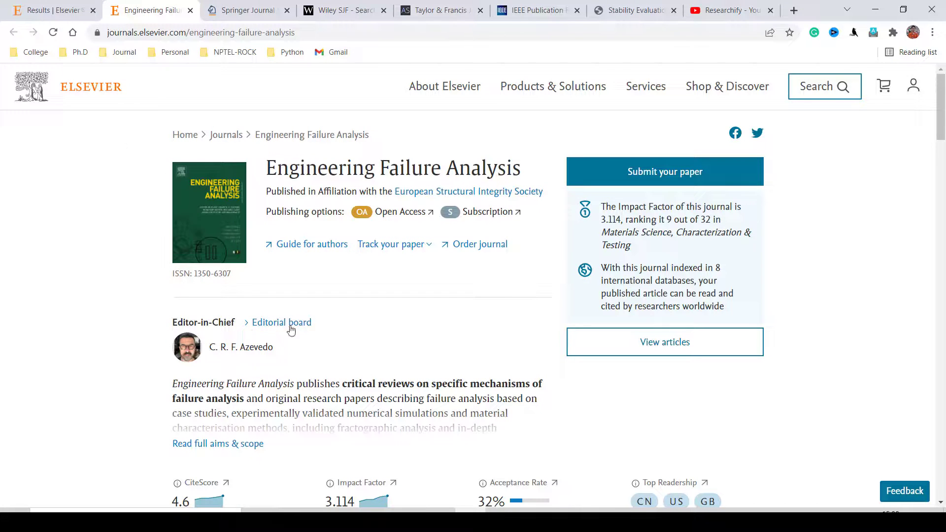
{"action": "left_click", "coordinate": [53, 5]}
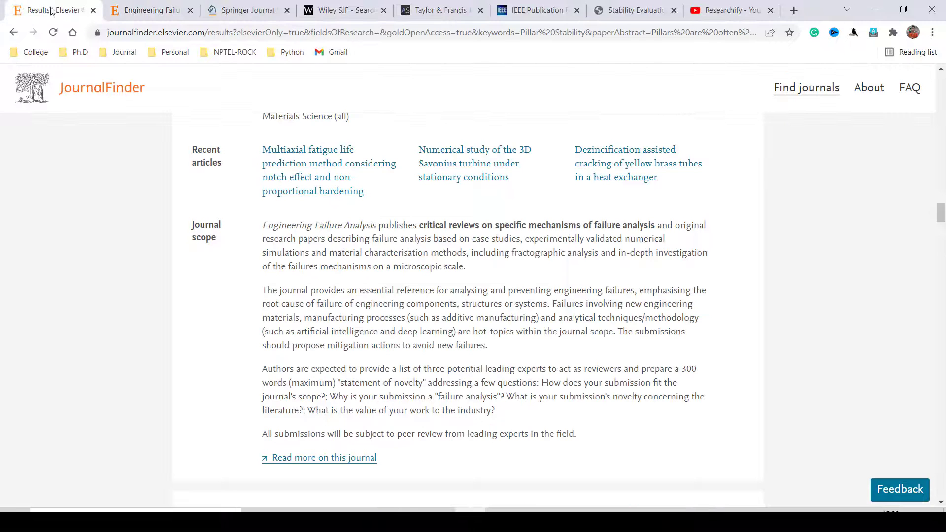
Step: Expand the top result, Journal of Rock Mechanics and Geotechnical Engineering, and review its readership and scope
{"action": "scroll", "coordinate": [115, 237], "scroll_direction": "up", "scroll_amount": 15}
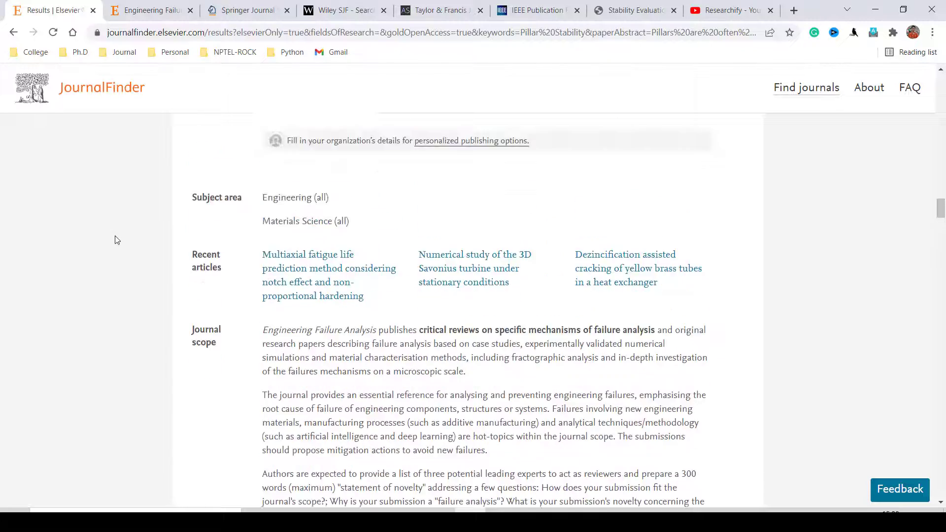
{"action": "scroll", "coordinate": [116, 240], "scroll_direction": "up", "scroll_amount": 20}
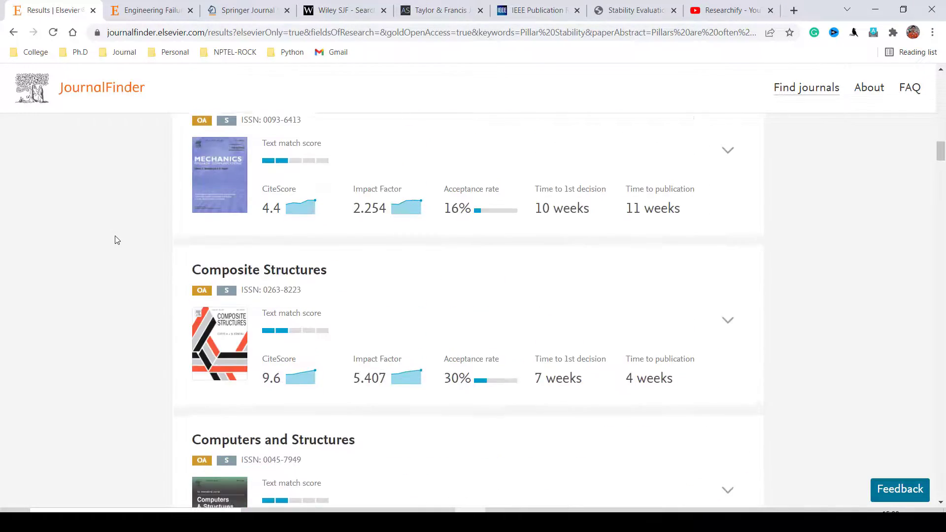
{"action": "scroll", "coordinate": [138, 227], "scroll_direction": "up", "scroll_amount": 3}
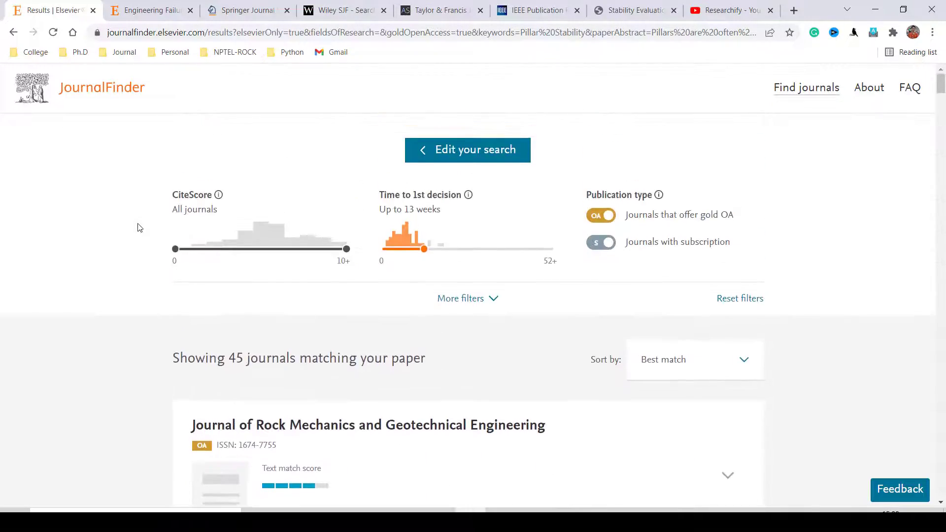
{"action": "scroll", "coordinate": [139, 226], "scroll_direction": "down", "scroll_amount": 5}
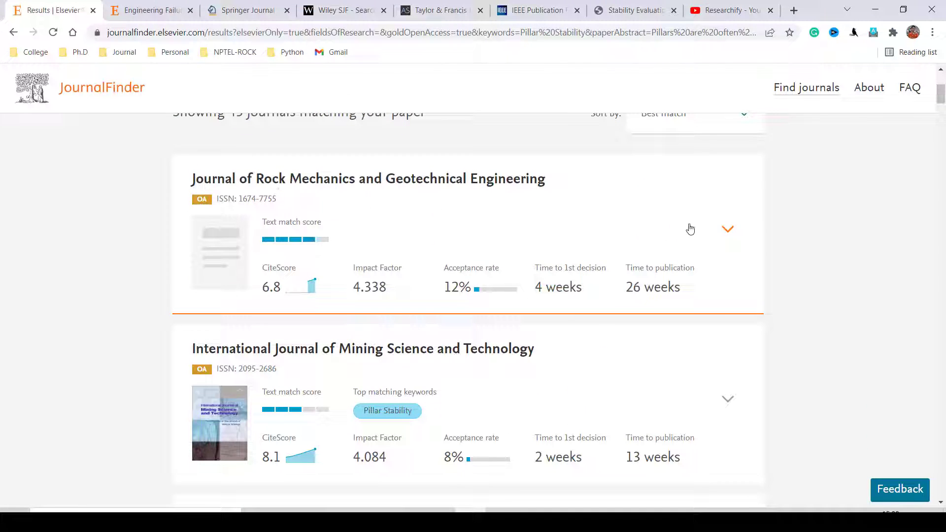
{"action": "left_click", "coordinate": [728, 229]}
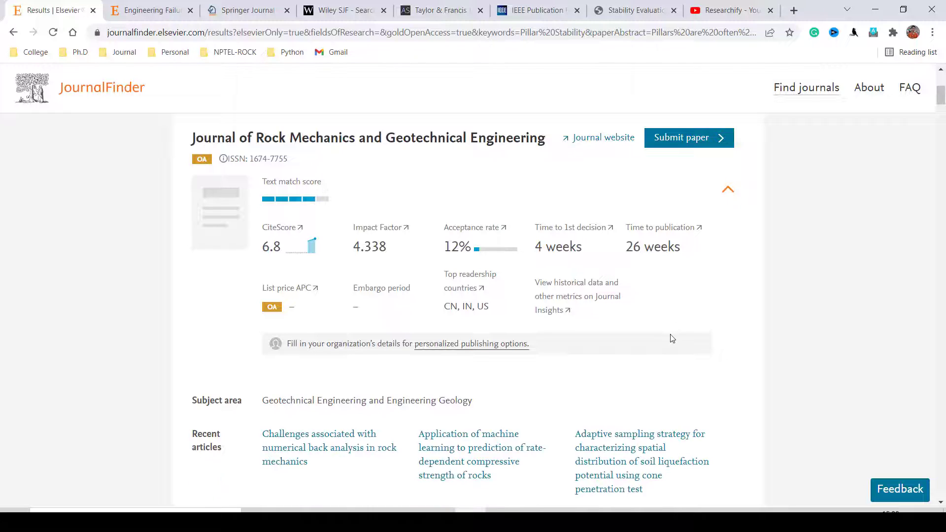
{"action": "scroll", "coordinate": [672, 337], "scroll_direction": "down", "scroll_amount": 3}
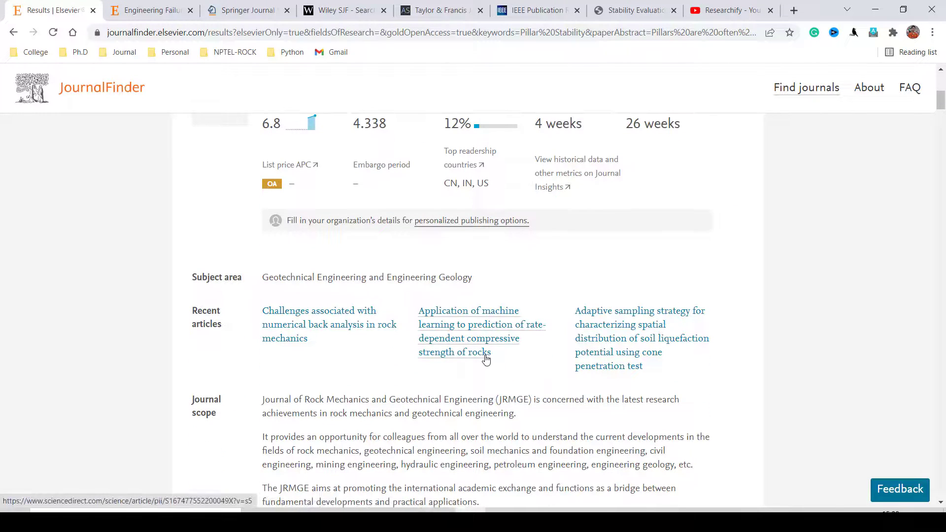
{"action": "scroll", "coordinate": [485, 355], "scroll_direction": "up", "scroll_amount": 4}
{"action": "scroll", "coordinate": [404, 272], "scroll_direction": "down", "scroll_amount": 7}
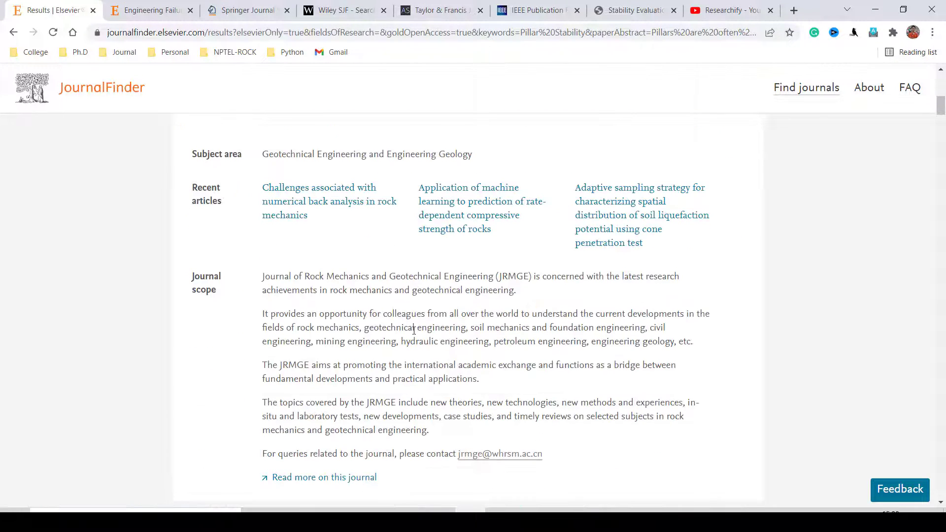
{"action": "scroll", "coordinate": [323, 300], "scroll_direction": "down", "scroll_amount": 3}
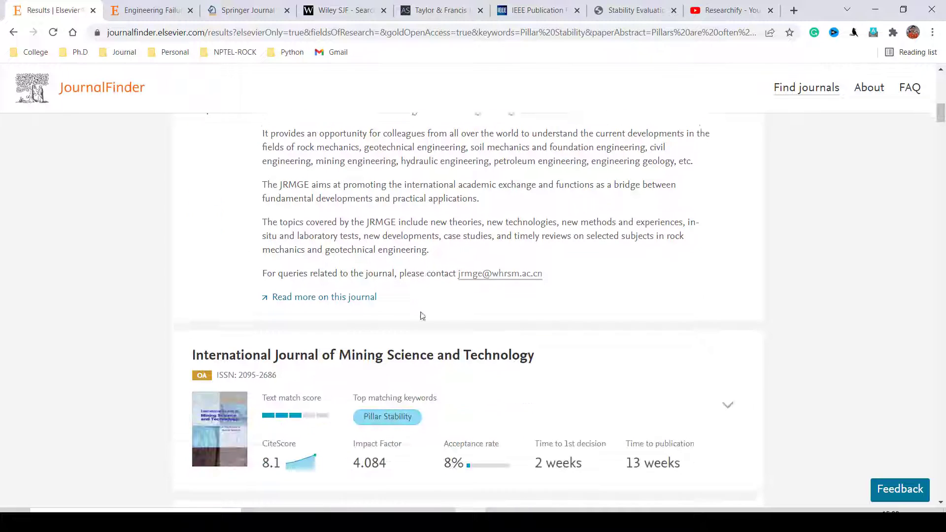
Step: Open the Journal of Rock Mechanics and Geotechnical Engineering homepage and review its metrics (Impact Factor 4.338)
{"action": "left_click", "coordinate": [312, 295]}
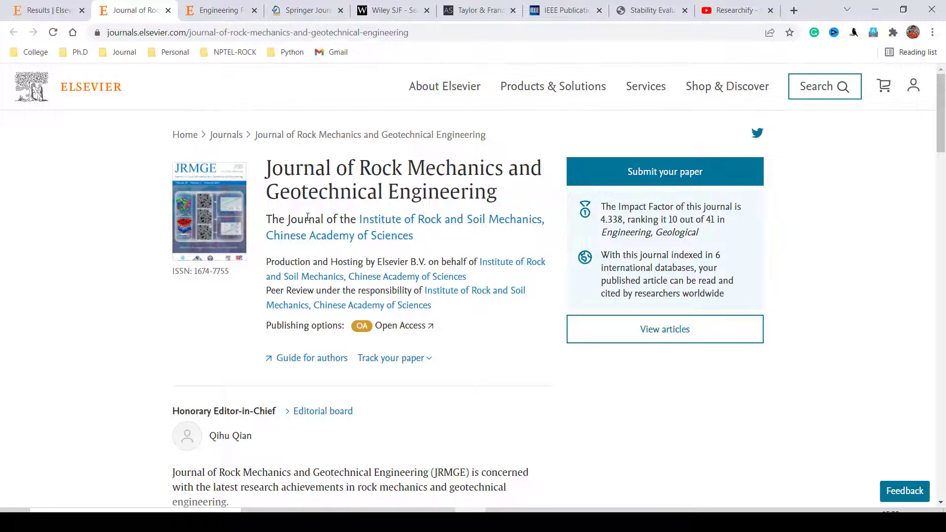
{"action": "scroll", "coordinate": [234, 331], "scroll_direction": "down", "scroll_amount": 4}
{"action": "scroll", "coordinate": [199, 321], "scroll_direction": "down", "scroll_amount": 3}
{"action": "scroll", "coordinate": [122, 326], "scroll_direction": "down", "scroll_amount": 1}
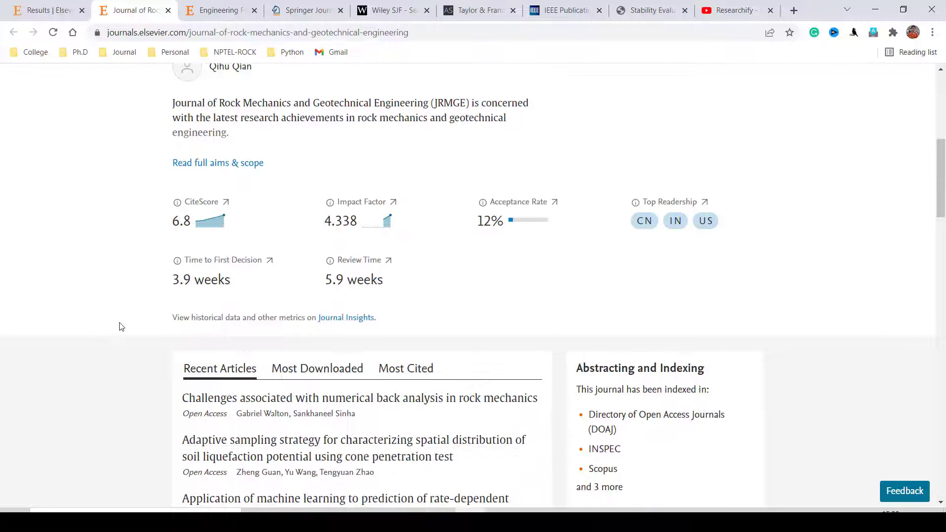
{"action": "scroll", "coordinate": [121, 320], "scroll_direction": "down", "scroll_amount": 2}
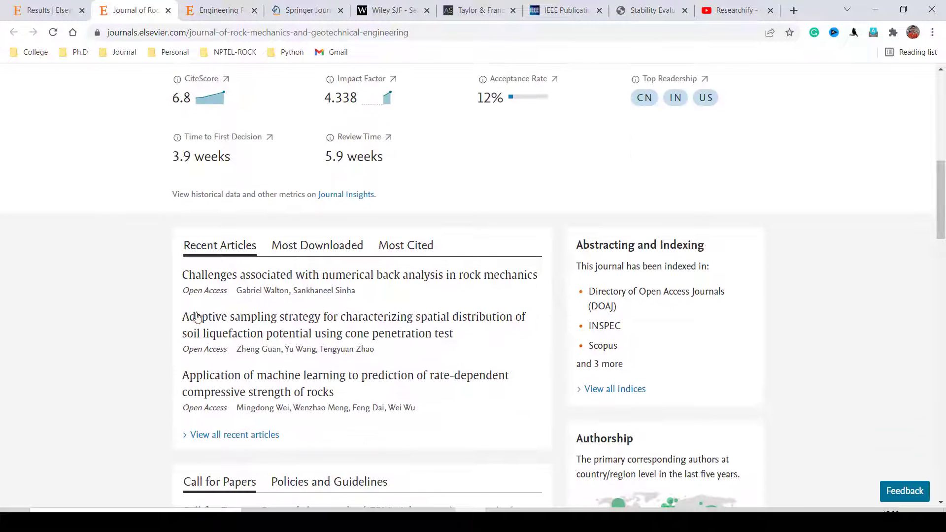
{"action": "scroll", "coordinate": [209, 374], "scroll_direction": "down", "scroll_amount": 5}
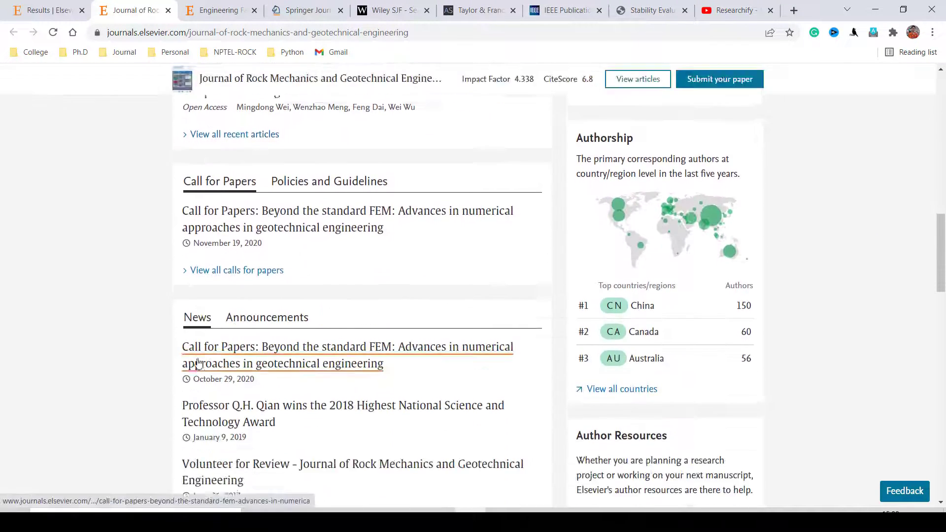
{"action": "scroll", "coordinate": [197, 365], "scroll_direction": "up", "scroll_amount": 6}
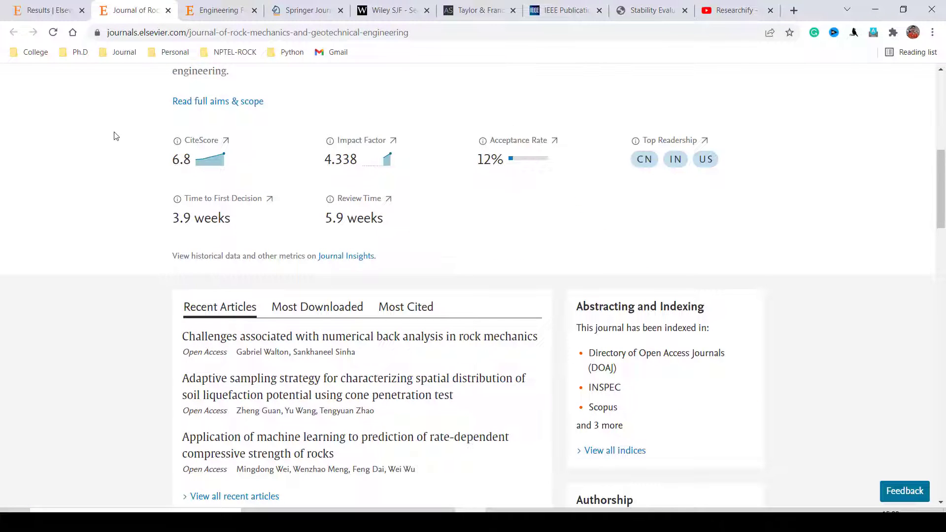
{"action": "scroll", "coordinate": [125, 261], "scroll_direction": "up", "scroll_amount": 8}
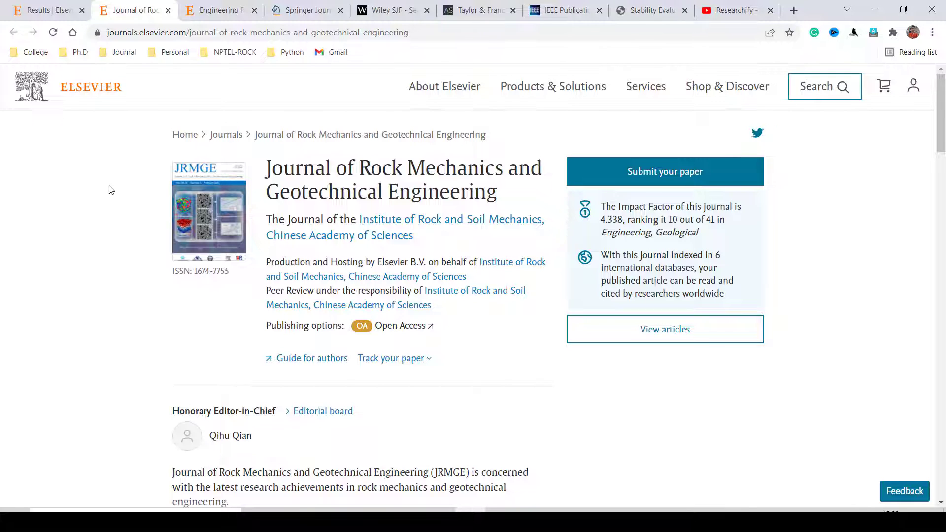
Step: Close the three Elsevier tabs to return to Springer Journal Suggester
{"action": "left_click", "coordinate": [82, 10]}
{"action": "left_click", "coordinate": [82, 11]}
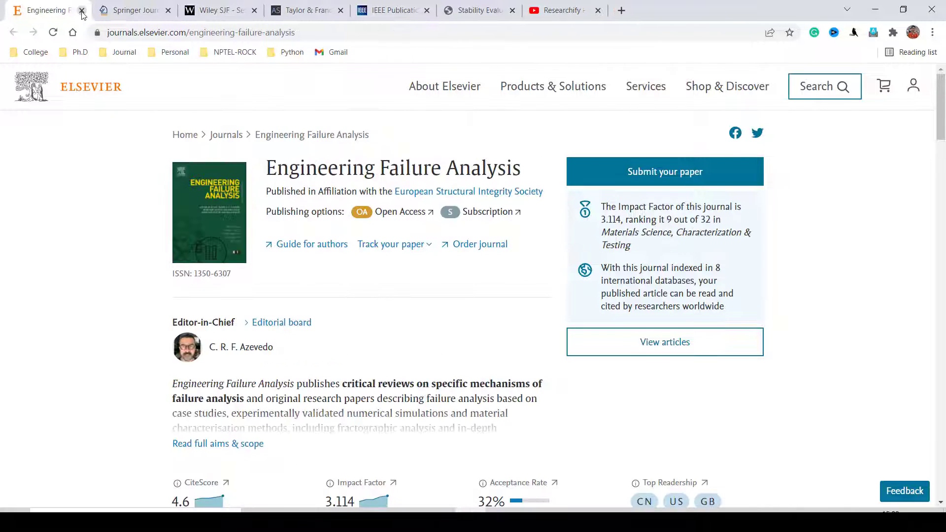
{"action": "left_click", "coordinate": [81, 10]}
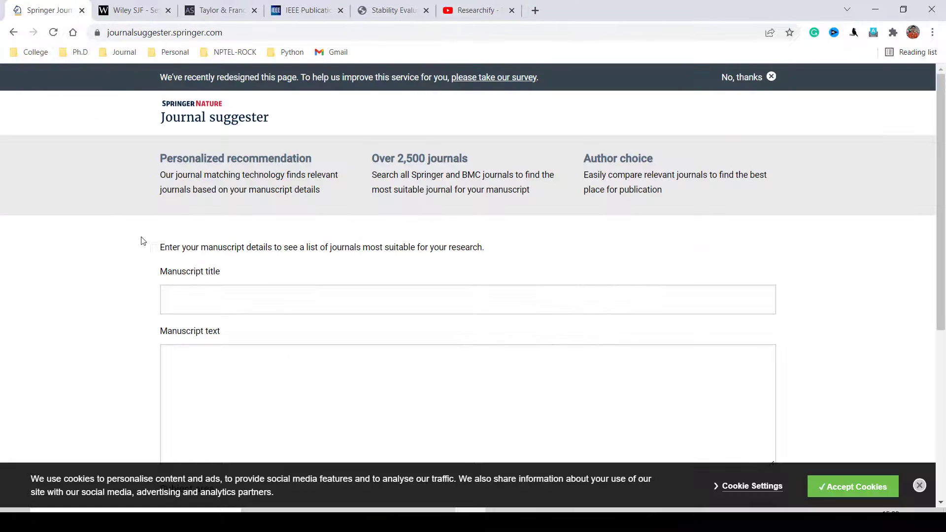
{"action": "scroll", "coordinate": [134, 293], "scroll_direction": "down", "scroll_amount": 2}
{"action": "scroll", "coordinate": [135, 291], "scroll_direction": "down", "scroll_amount": 1}
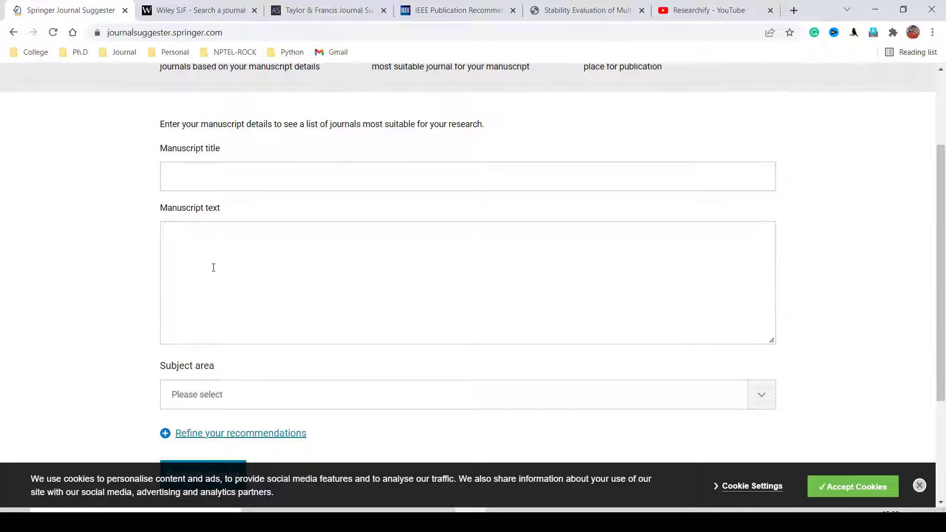
Step: Paste the manuscript abstract into the Manuscript text box
{"action": "left_click", "coordinate": [181, 180]}
{"action": "left_click", "coordinate": [196, 278]}
{"action": "key", "text": "ctrl+v"}
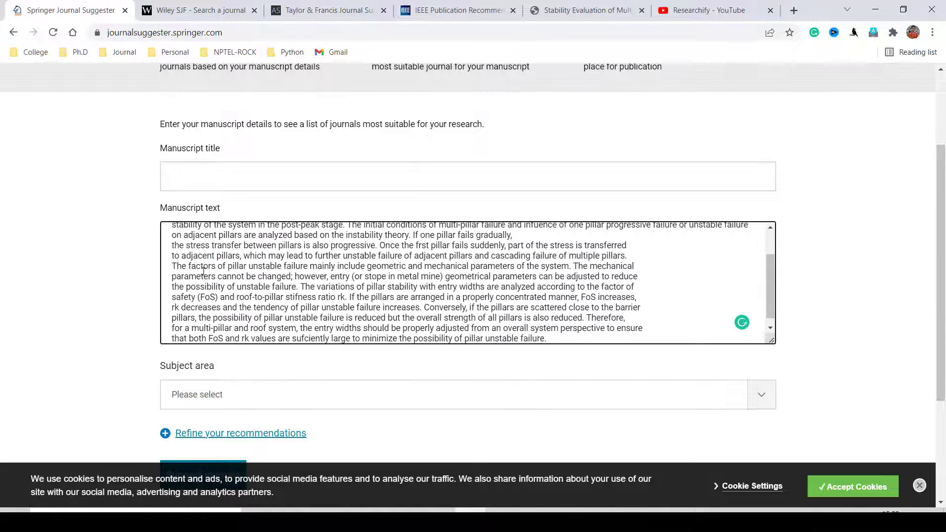
{"action": "scroll", "coordinate": [413, 309], "scroll_direction": "up", "scroll_amount": 2}
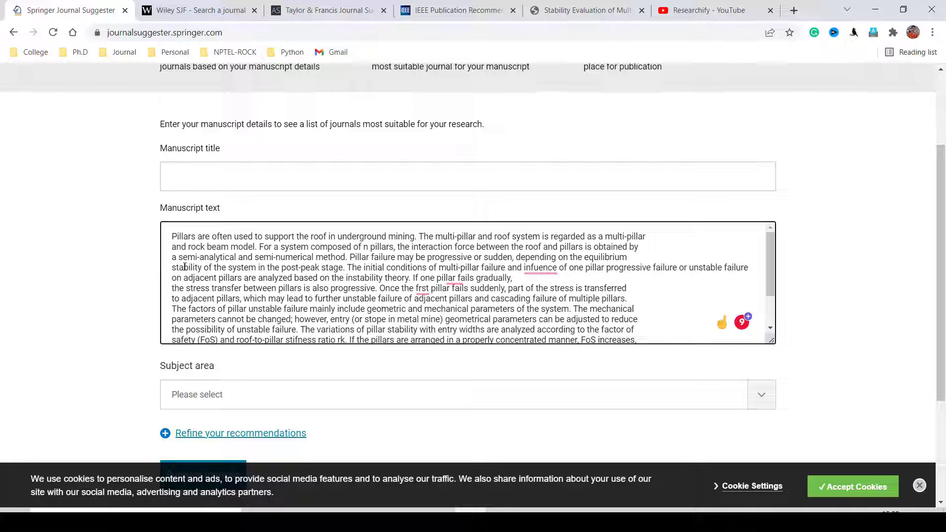
Step: Copy the paper's two-line title from the PDF into the Manuscript title field
{"action": "left_click", "coordinate": [183, 176]}
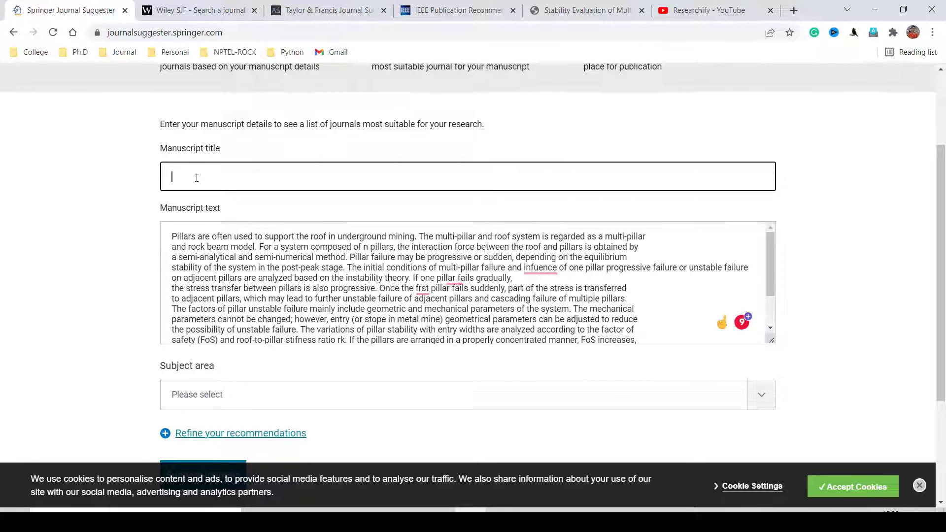
{"action": "left_click", "coordinate": [569, 6]}
{"action": "left_click_drag", "start_coordinate": [465, 146], "coordinate": [358, 134]}
{"action": "key", "text": "ctrl+c"}
{"action": "left_click", "coordinate": [196, 10]}
{"action": "left_click", "coordinate": [64, 9]}
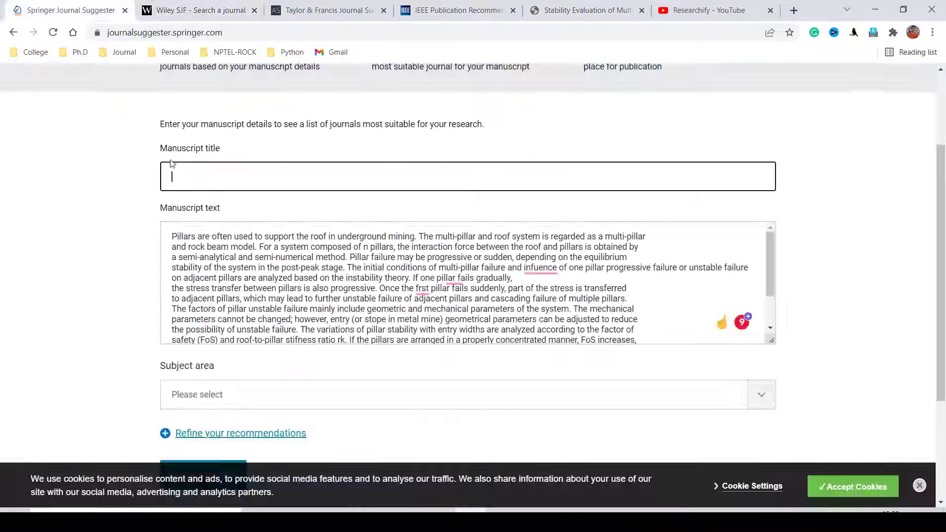
{"action": "key", "text": "ctrl+v"}
Step: Set the subject area to Engineering
{"action": "scroll", "coordinate": [129, 298], "scroll_direction": "down", "scroll_amount": 3}
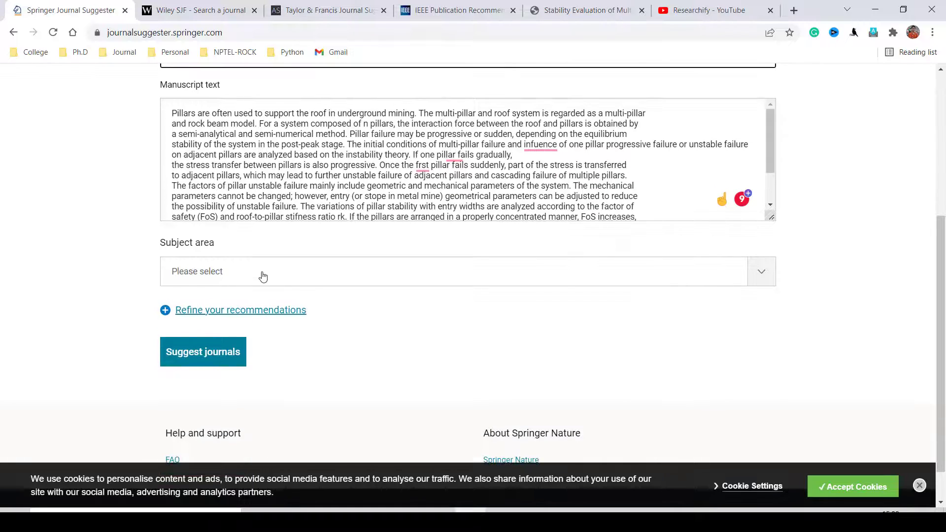
{"action": "left_click", "coordinate": [262, 275]}
{"action": "scroll", "coordinate": [253, 347], "scroll_direction": "down", "scroll_amount": 3}
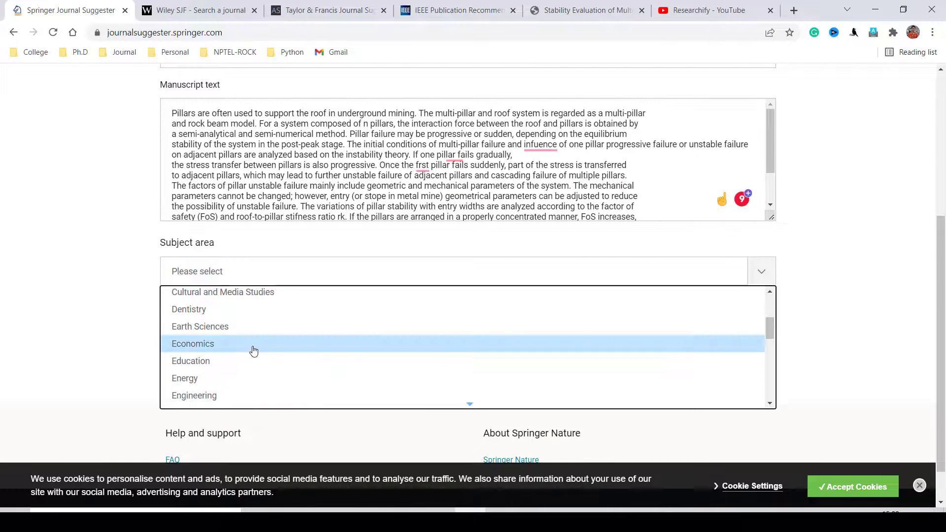
{"action": "left_click", "coordinate": [218, 395]}
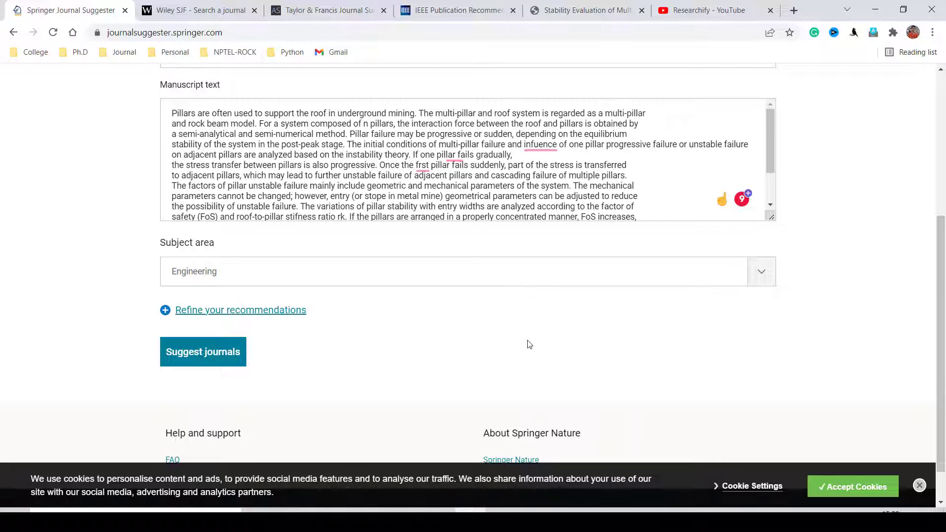
{"action": "scroll", "coordinate": [518, 346], "scroll_direction": "down", "scroll_amount": 5}
Step: Scroll through the Engineering suggestions, from Journal of Central South University to Mining, Metallurgy & Exploration
{"action": "scroll", "coordinate": [517, 339], "scroll_direction": "up", "scroll_amount": 1}
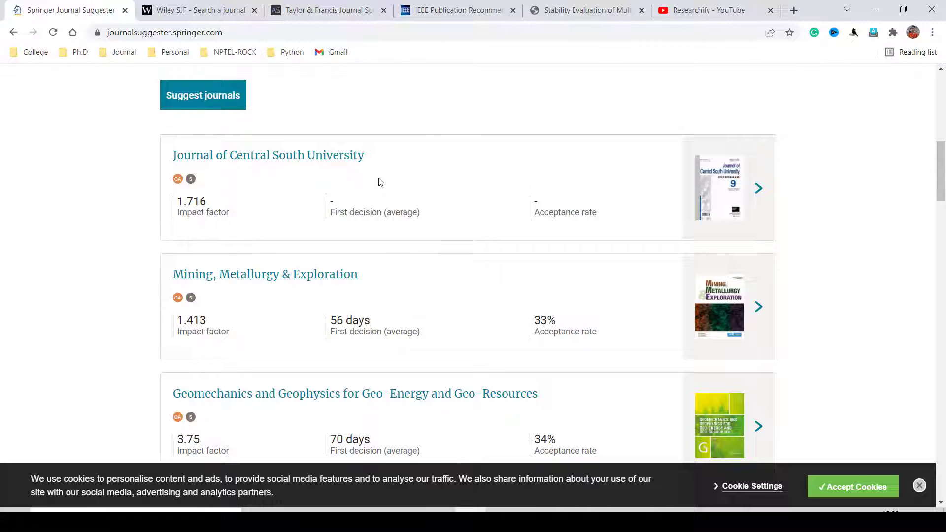
{"action": "scroll", "coordinate": [380, 181], "scroll_direction": "down", "scroll_amount": 1}
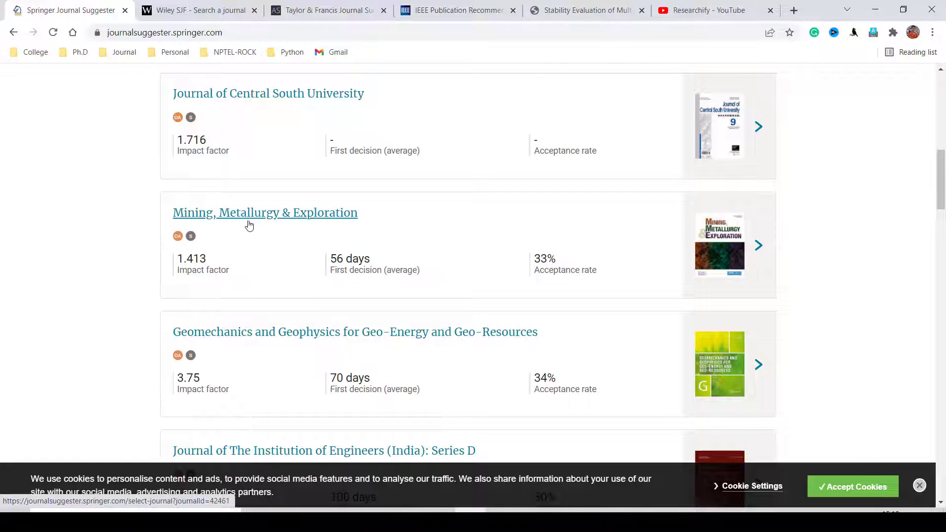
Step: View Mining, Metallurgy & Exploration's details (1.413 impact factor, 33% acceptance) and open its homepage
{"action": "left_click", "coordinate": [269, 214]}
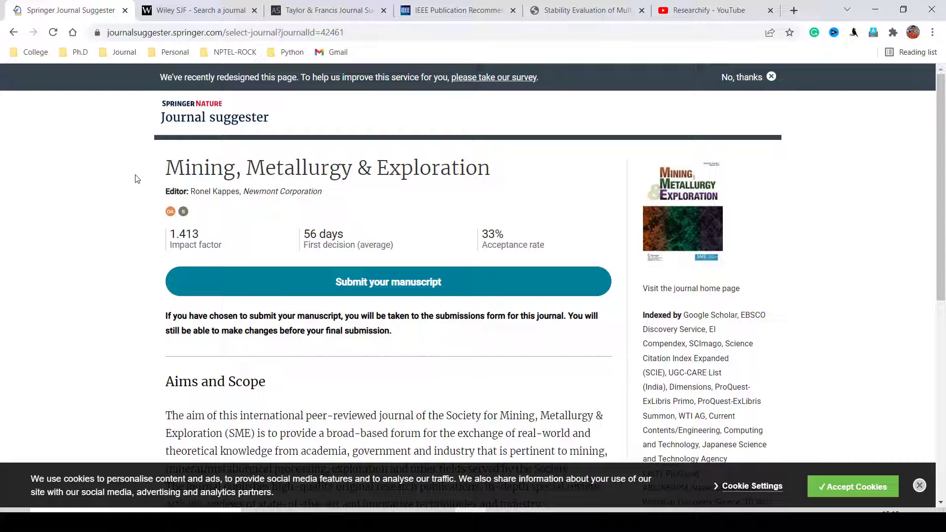
{"action": "scroll", "coordinate": [136, 186], "scroll_direction": "down", "scroll_amount": 4}
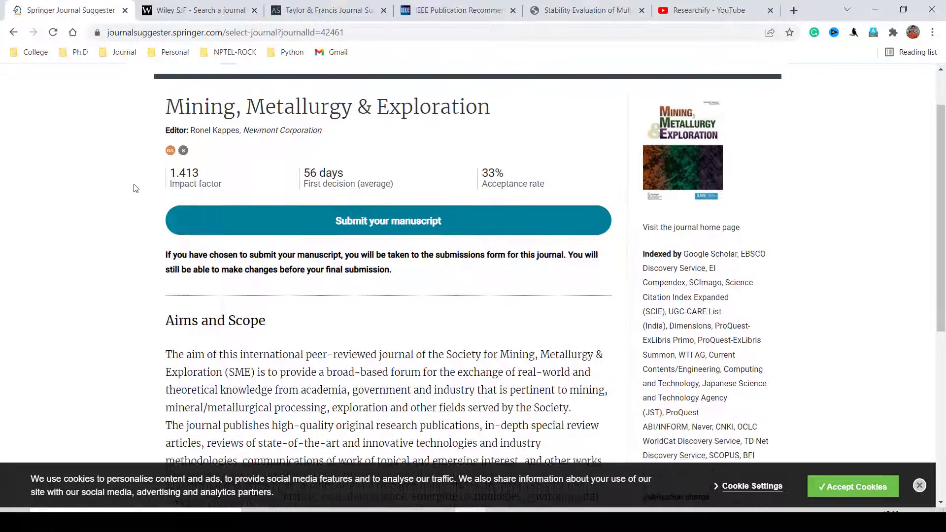
{"action": "scroll", "coordinate": [323, 207], "scroll_direction": "down", "scroll_amount": 4}
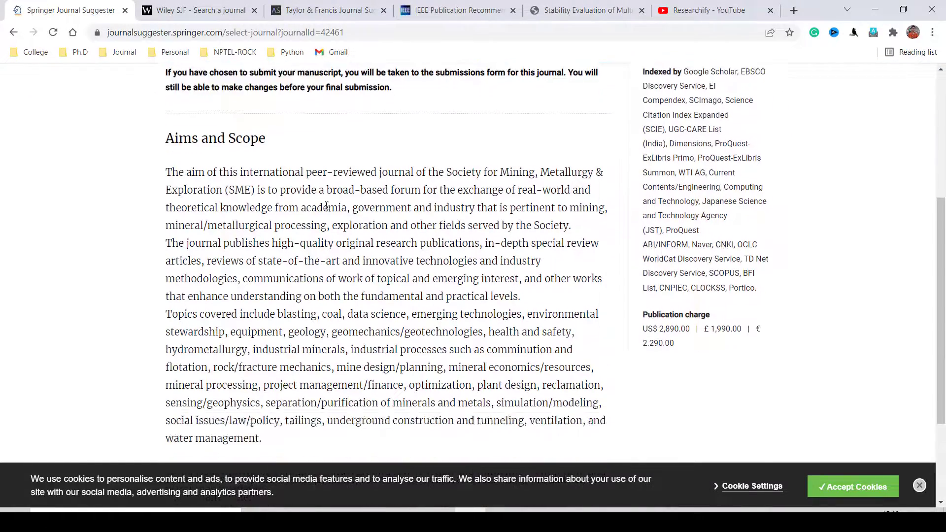
{"action": "scroll", "coordinate": [416, 217], "scroll_direction": "down", "scroll_amount": 1}
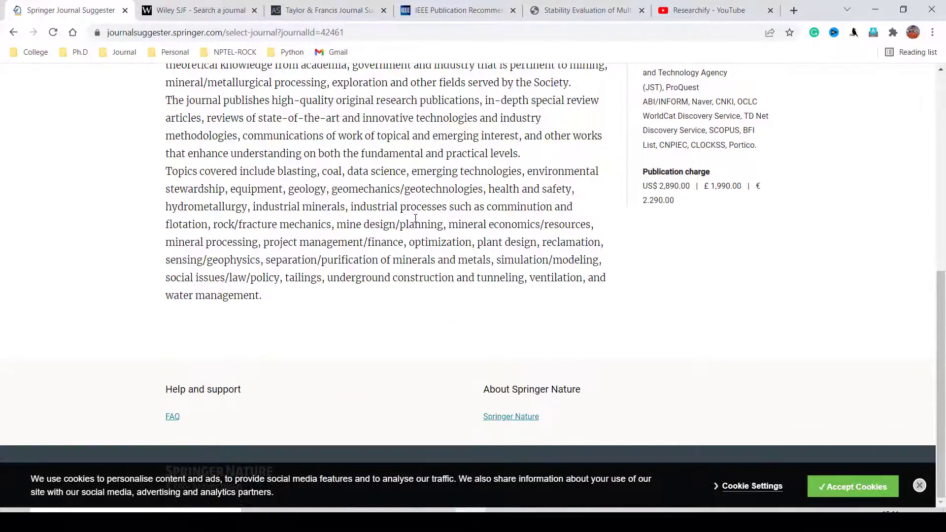
{"action": "scroll", "coordinate": [347, 236], "scroll_direction": "up", "scroll_amount": 8}
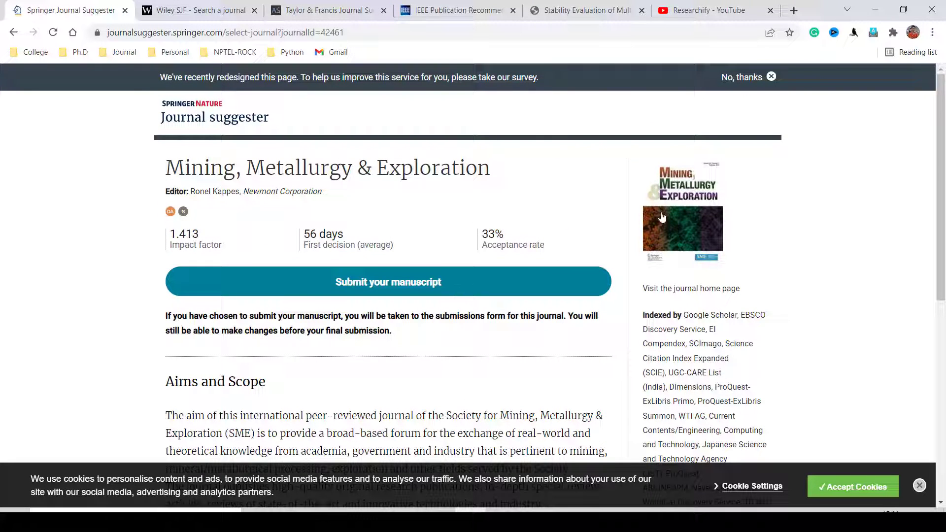
{"action": "left_click", "coordinate": [680, 188]}
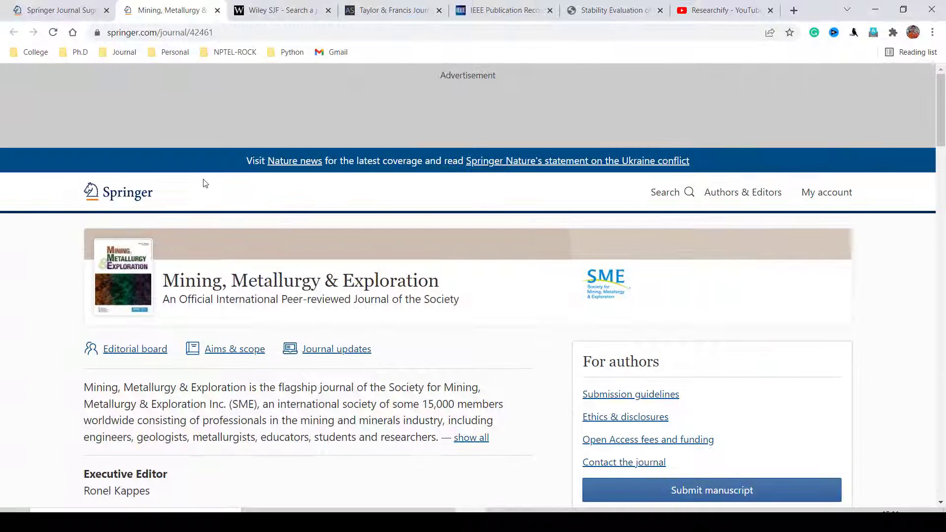
Step: Scroll the Mining, Metallurgy & Exploration home page to its impact factor 1.413 and 20-day first decision, then back to top
{"action": "scroll", "coordinate": [200, 187], "scroll_direction": "down", "scroll_amount": 2}
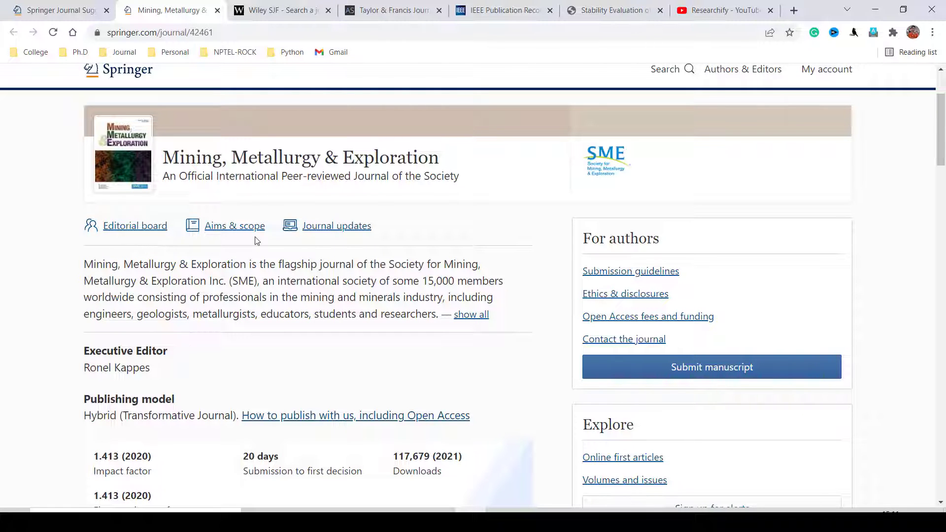
{"action": "scroll", "coordinate": [389, 248], "scroll_direction": "down", "scroll_amount": 5}
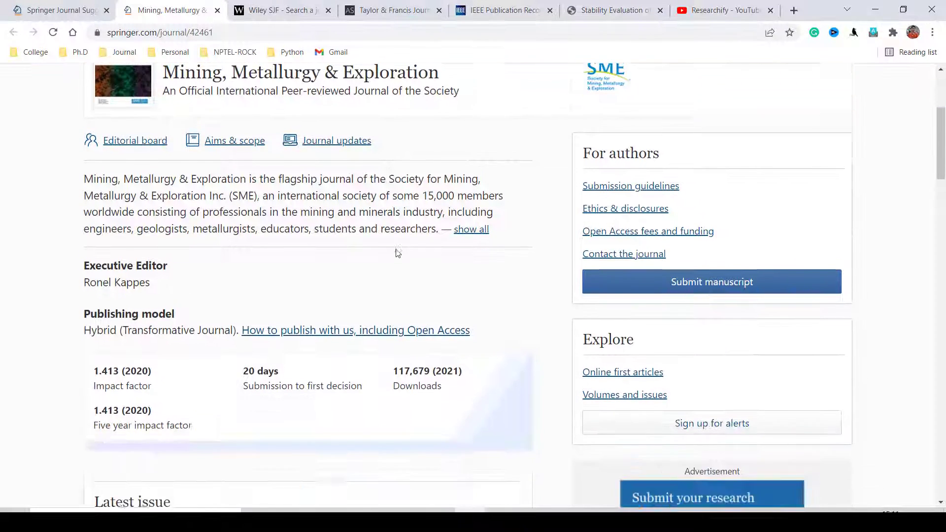
{"action": "scroll", "coordinate": [177, 251], "scroll_direction": "down", "scroll_amount": 3}
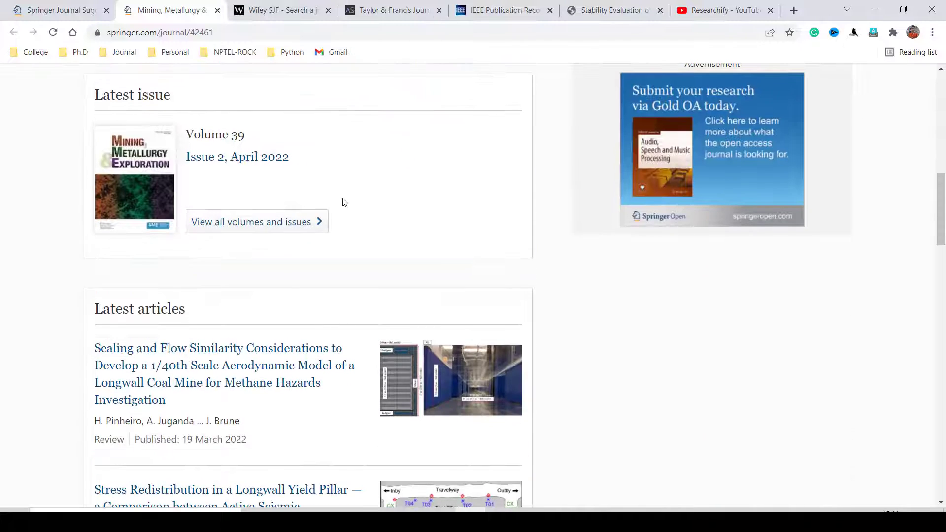
{"action": "scroll", "coordinate": [345, 261], "scroll_direction": "up", "scroll_amount": 6}
{"action": "scroll", "coordinate": [415, 264], "scroll_direction": "up", "scroll_amount": 5}
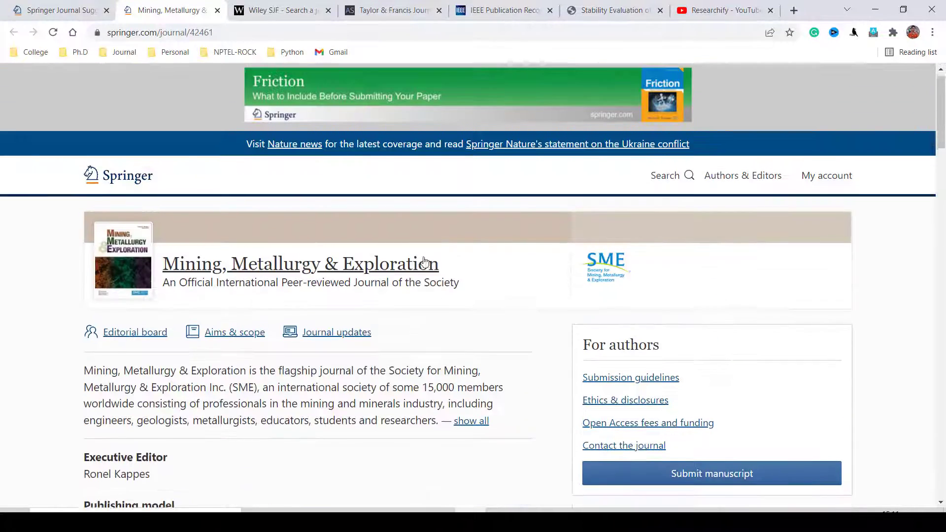